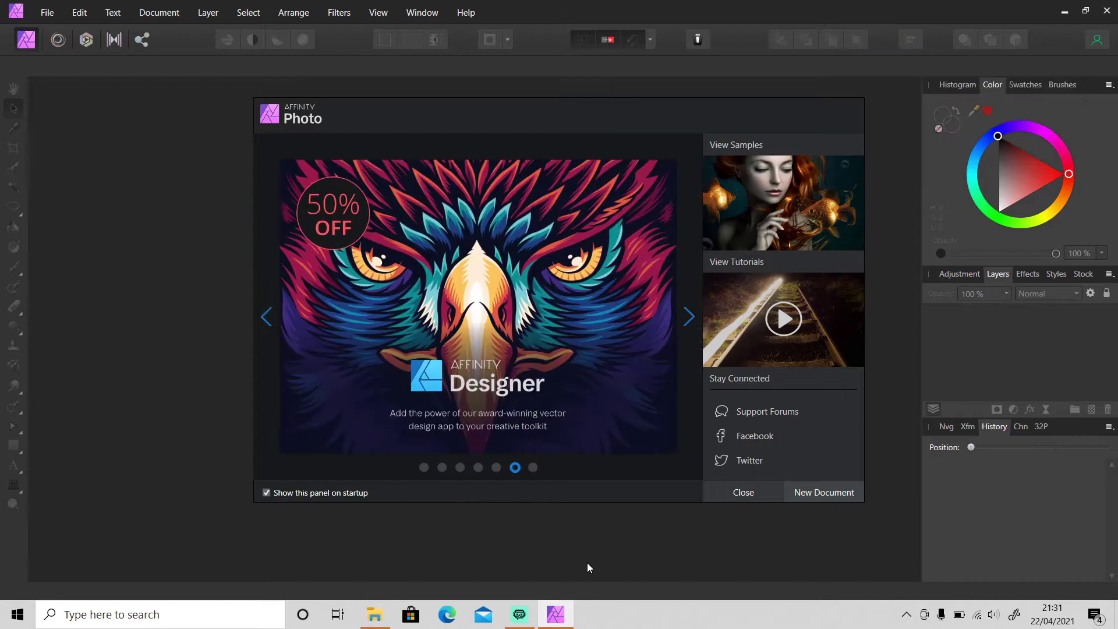
- Drag the untitled thumbnail file from folder 57 into Affinity Photo and bring it into view
{"action": "left_click", "coordinate": [374, 614]}
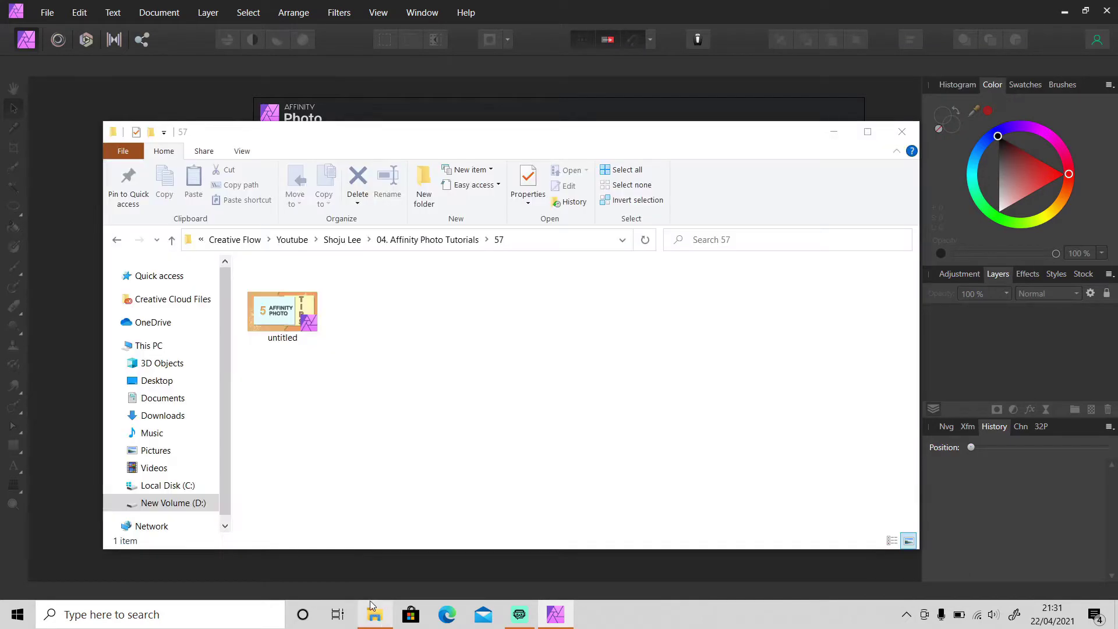
{"action": "left_click_drag", "start_coordinate": [278, 317], "coordinate": [1008, 522]}
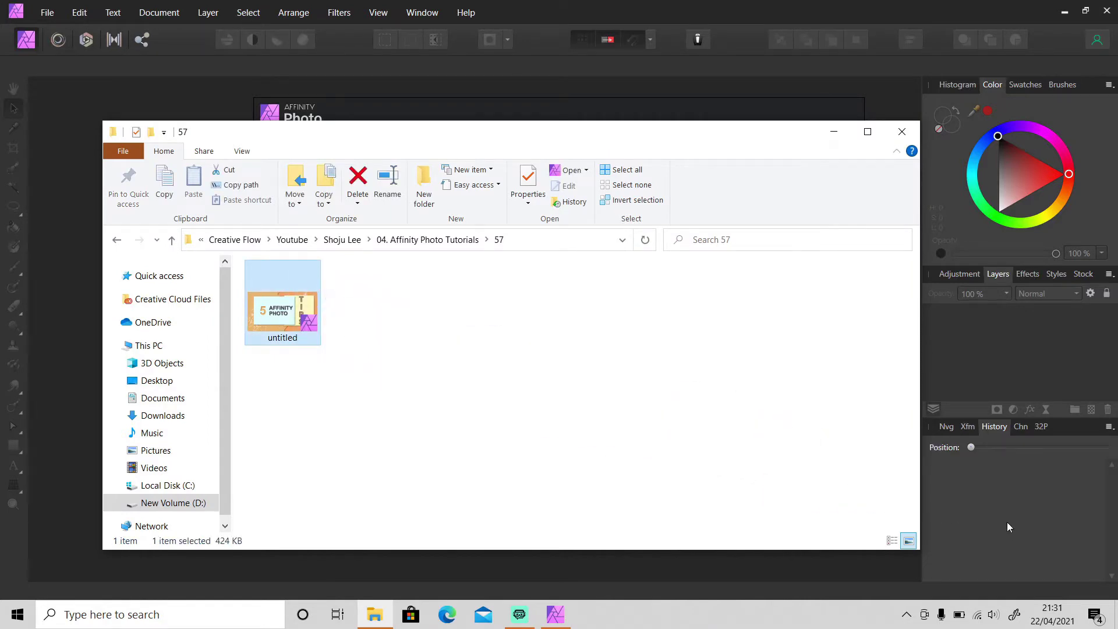
{"action": "left_click", "coordinate": [745, 44]}
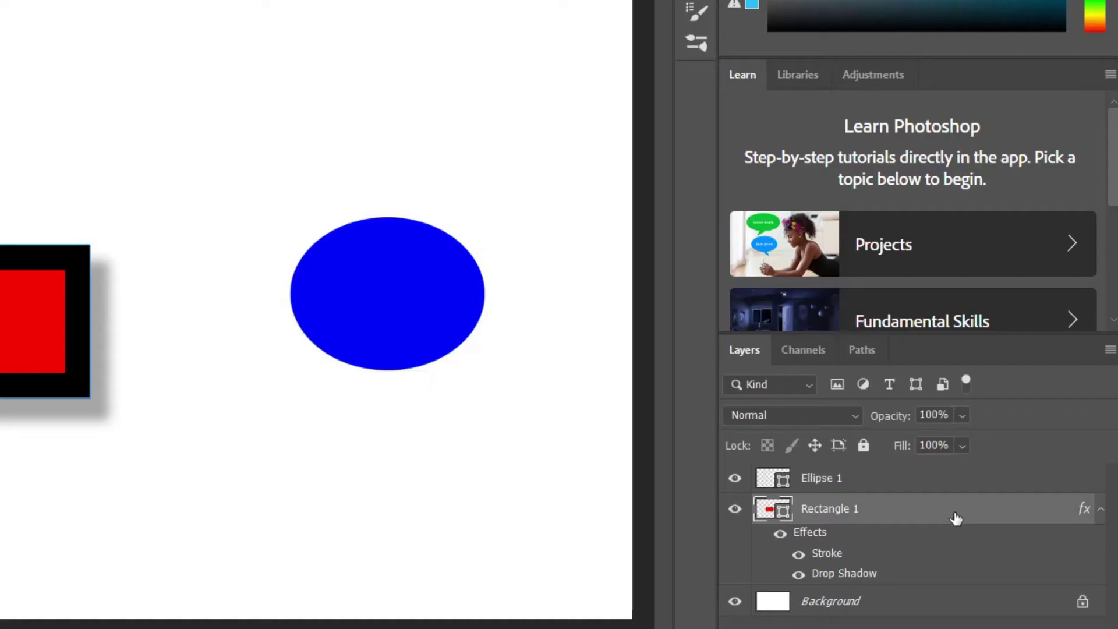
- Copy Rectangle 1's stroke and drop shadow style and paste it onto Ellipse 1
{"action": "right_click", "coordinate": [955, 516]}
{"action": "left_click", "coordinate": [803, 294]}
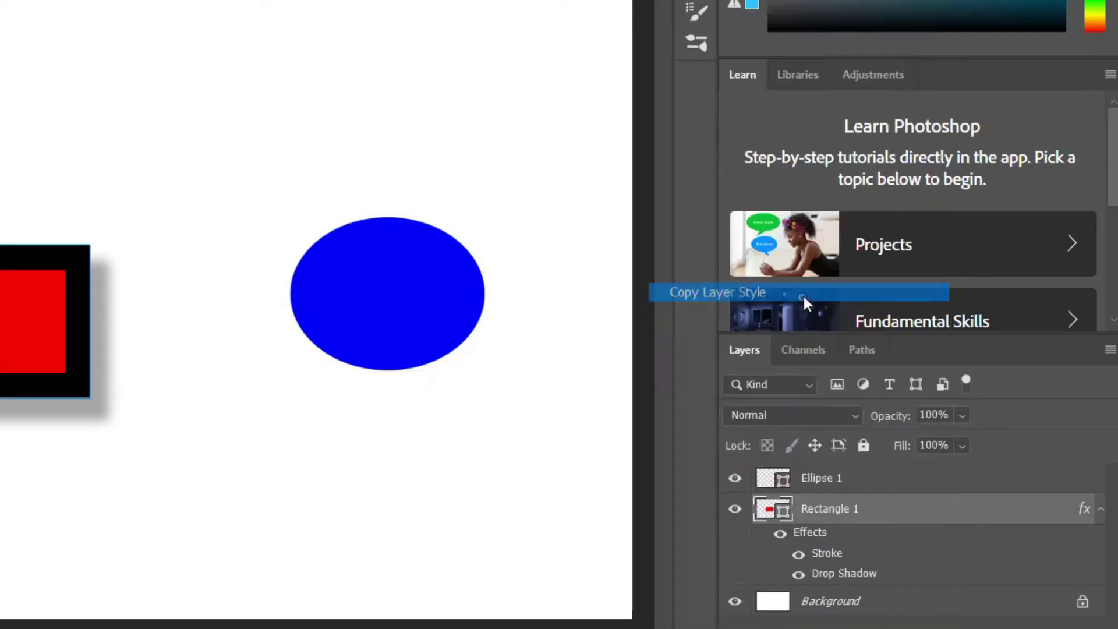
{"action": "right_click", "coordinate": [905, 477]}
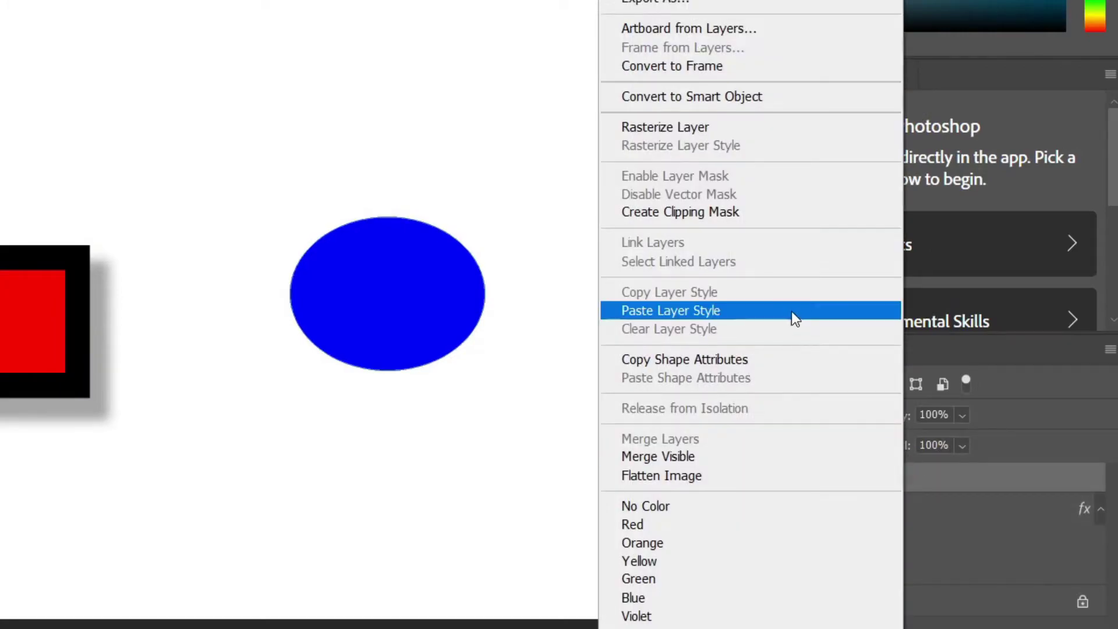
{"action": "left_click", "coordinate": [792, 310]}
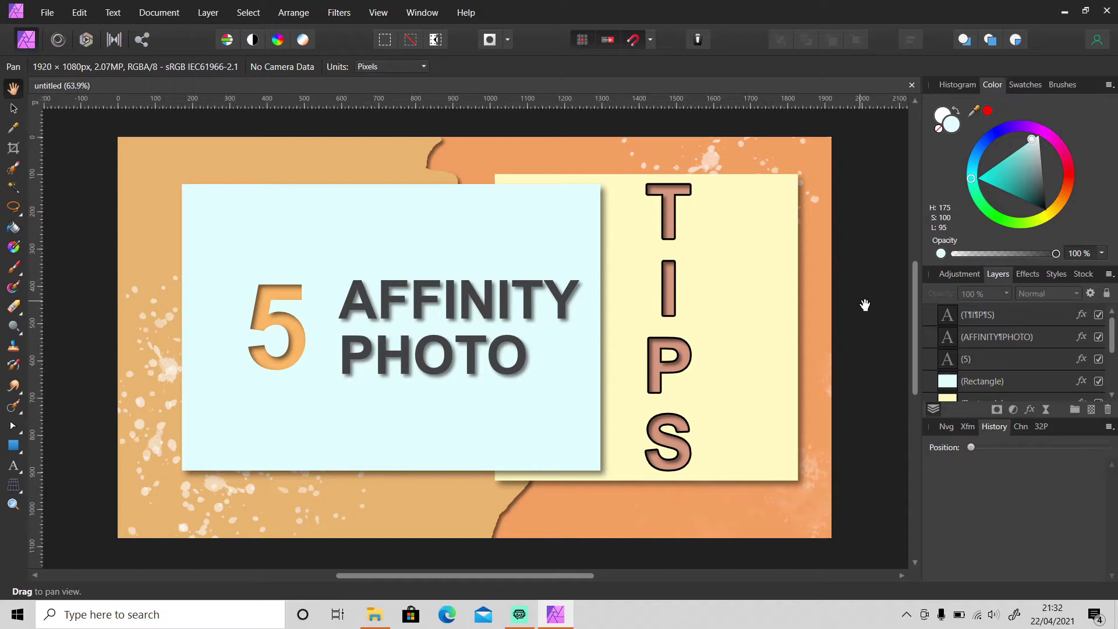
- Paste a duplicate of the TIPS text layer, then undo it so only one TIPS remains
{"action": "right_click", "coordinate": [994, 314]}
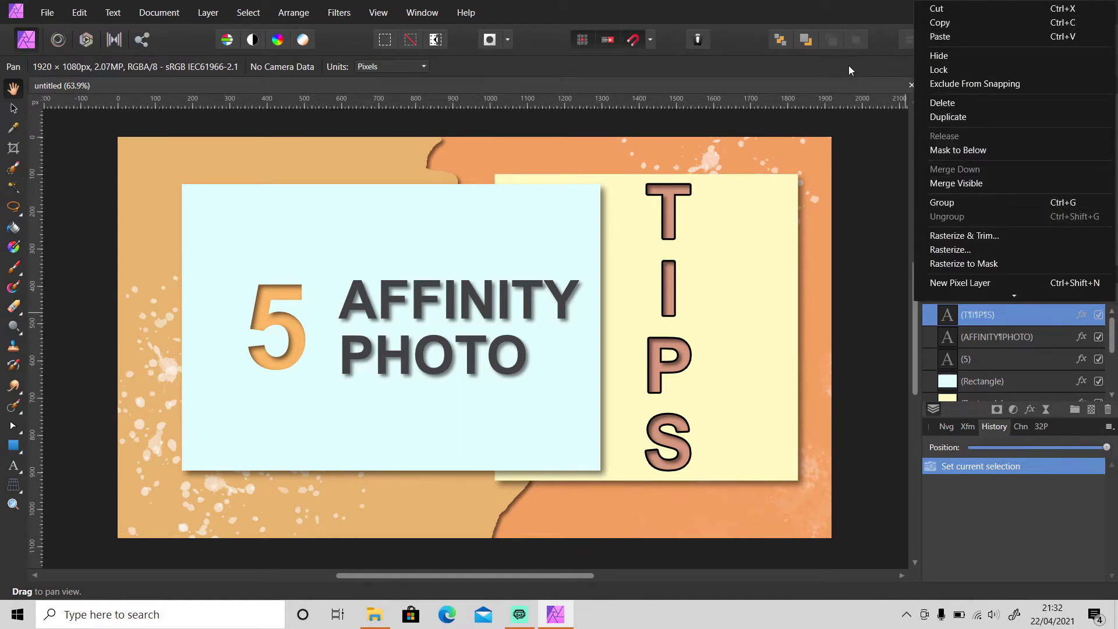
{"action": "left_click", "coordinate": [882, 65]}
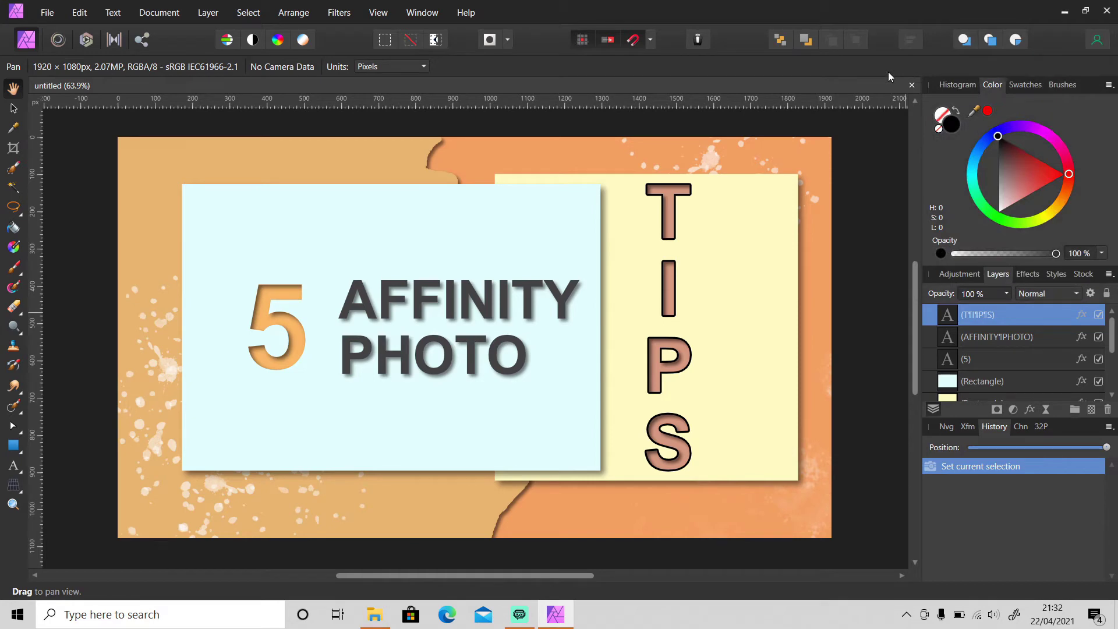
{"action": "key", "text": "ctrl+v"}
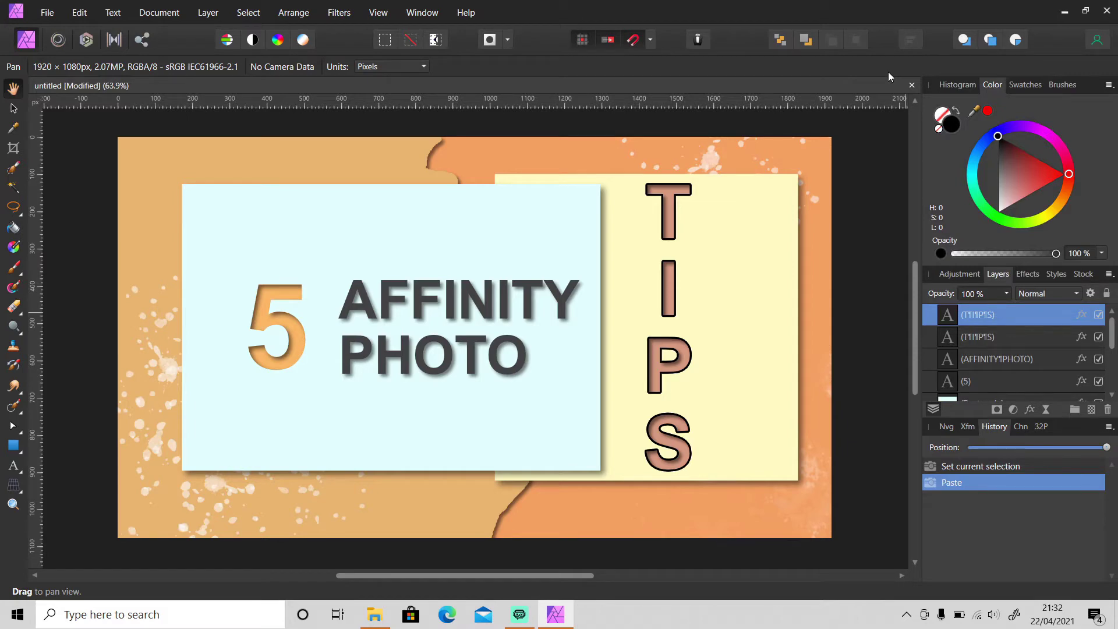
{"action": "key", "text": "ctrl+z"}
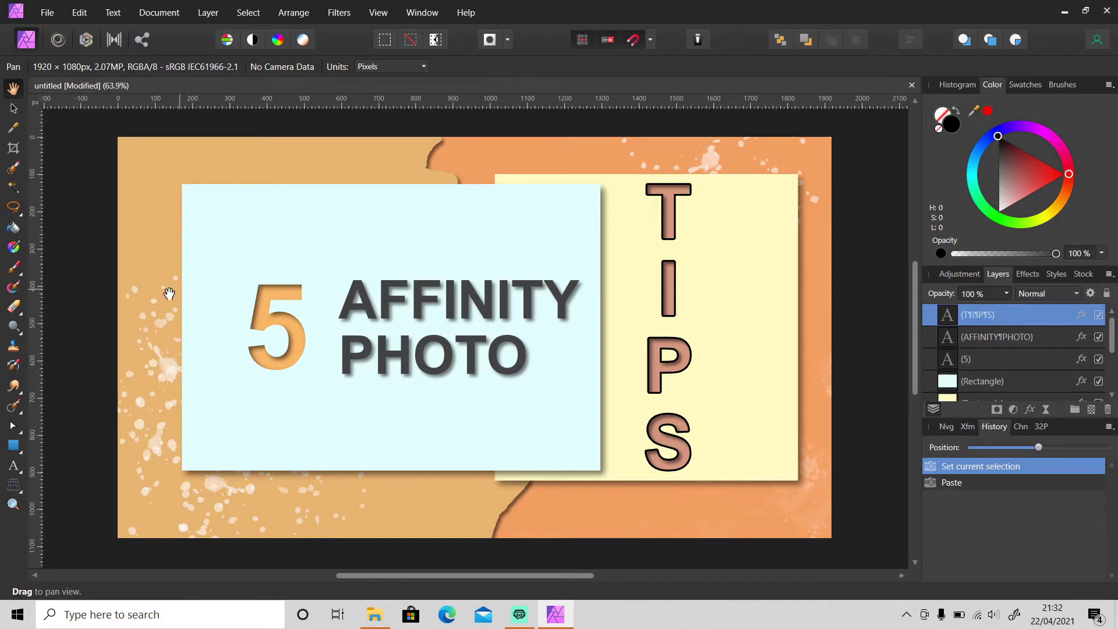
- Add black artistic text 'TEST' above AFFINITY PHOTO on the blue card
{"action": "key", "text": "t"}
{"action": "left_click", "coordinate": [312, 241]}
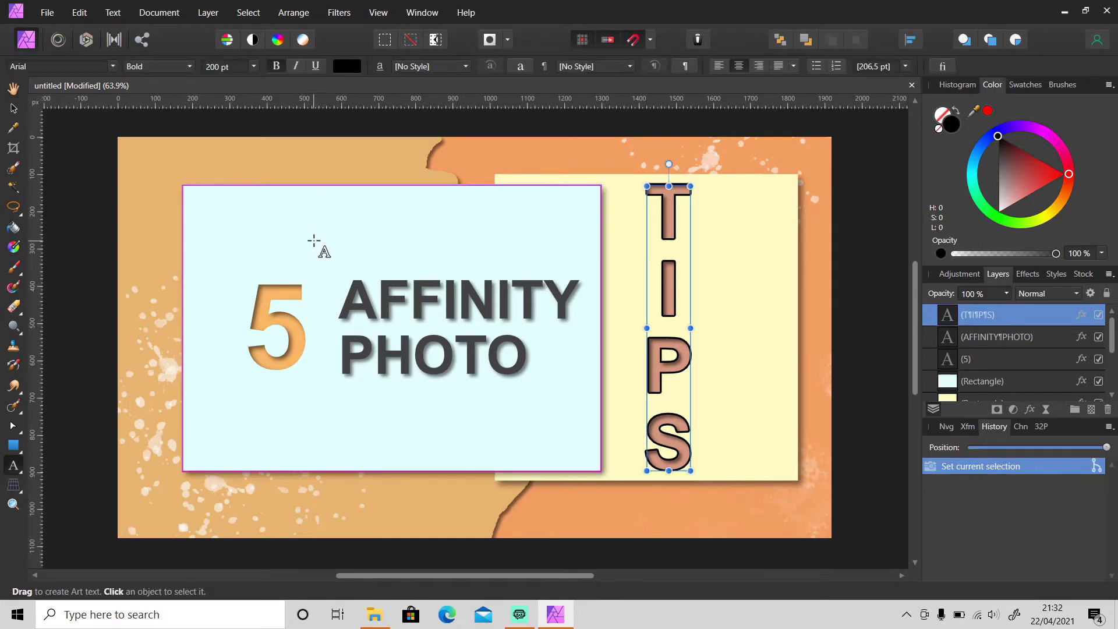
{"action": "left_click_drag", "start_coordinate": [300, 240], "coordinate": [300, 232]}
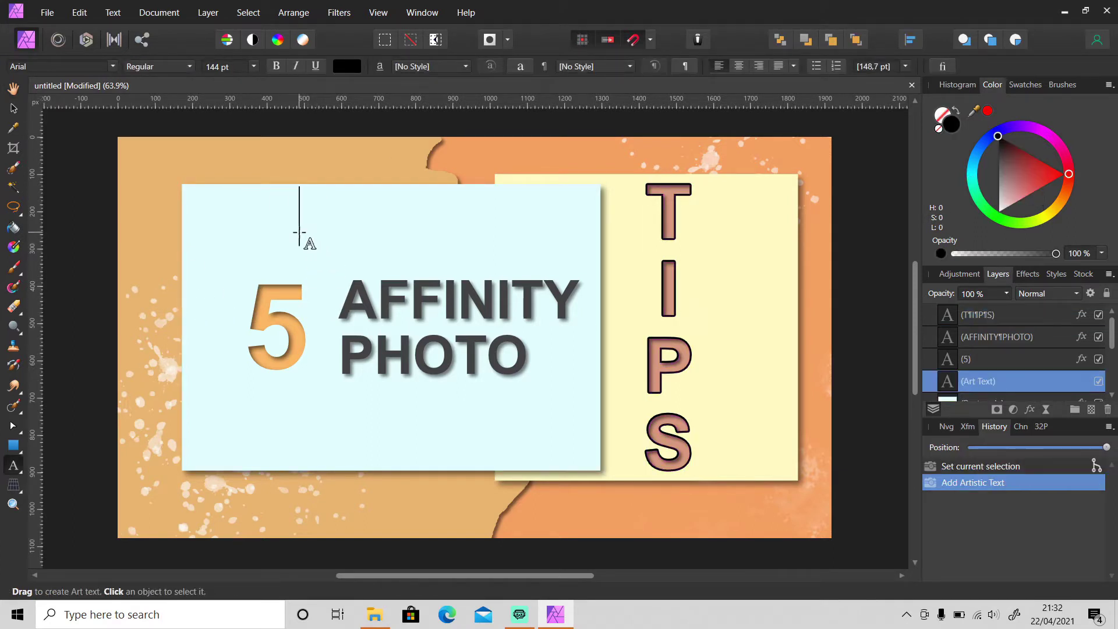
{"action": "type", "text": "TEST"}
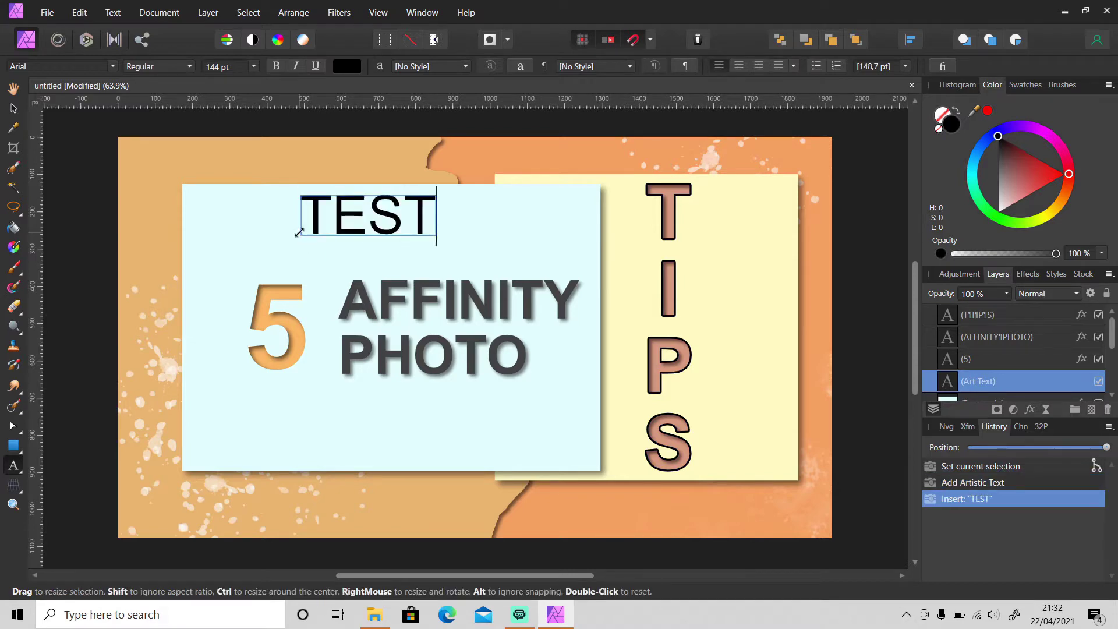
{"action": "key", "text": "Escape"}
- Nudge TEST slightly lower and bring it to the top of the layer stack
{"action": "left_click", "coordinate": [12, 109]}
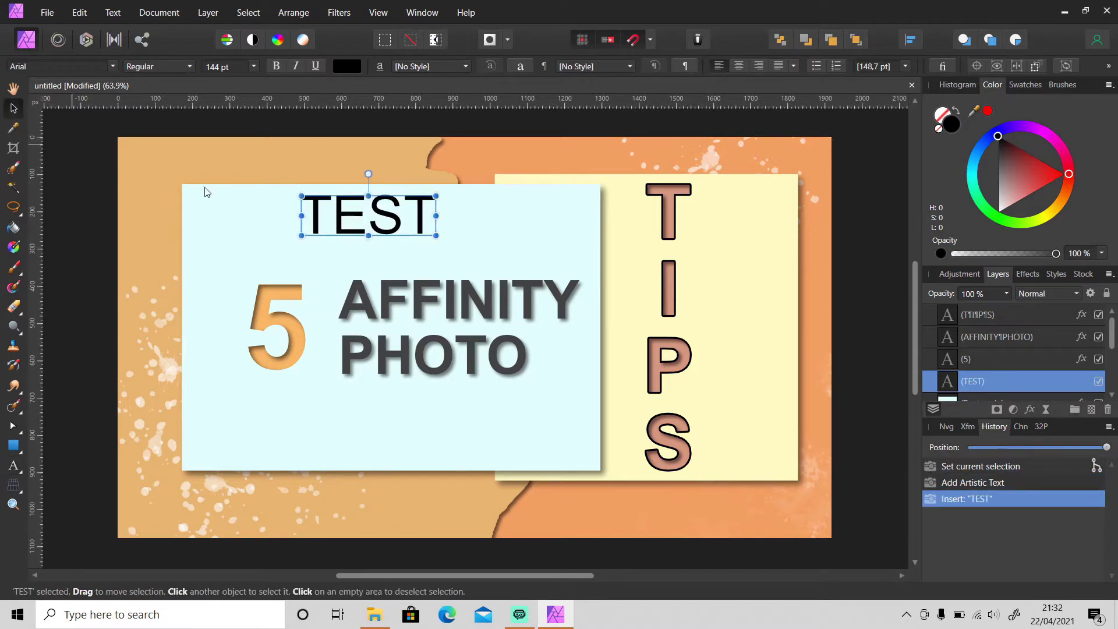
{"action": "left_click_drag", "start_coordinate": [361, 227], "coordinate": [363, 241]}
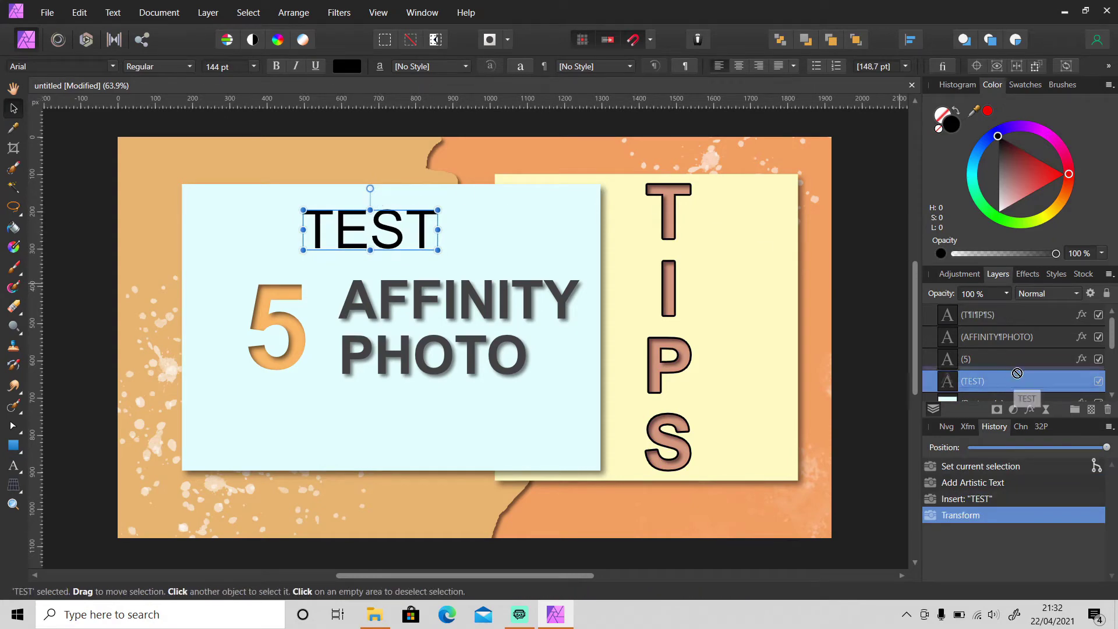
{"action": "key", "text": "ctrl+shift+bracketright"}
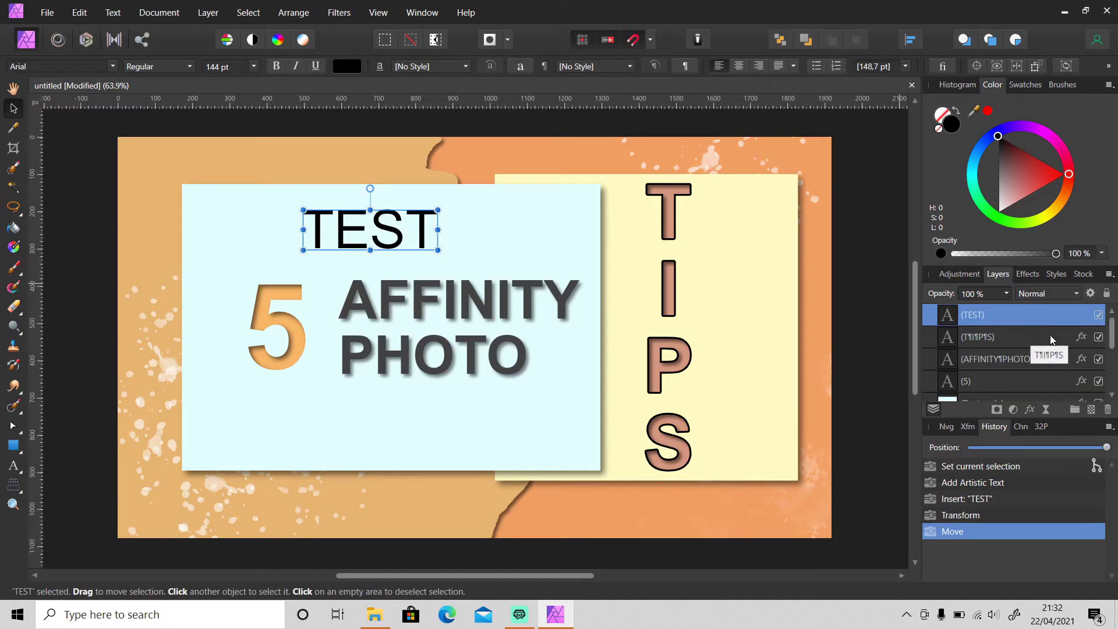
- Copy the TIPS text layer, then select the TEST layer
{"action": "left_click", "coordinate": [1032, 336]}
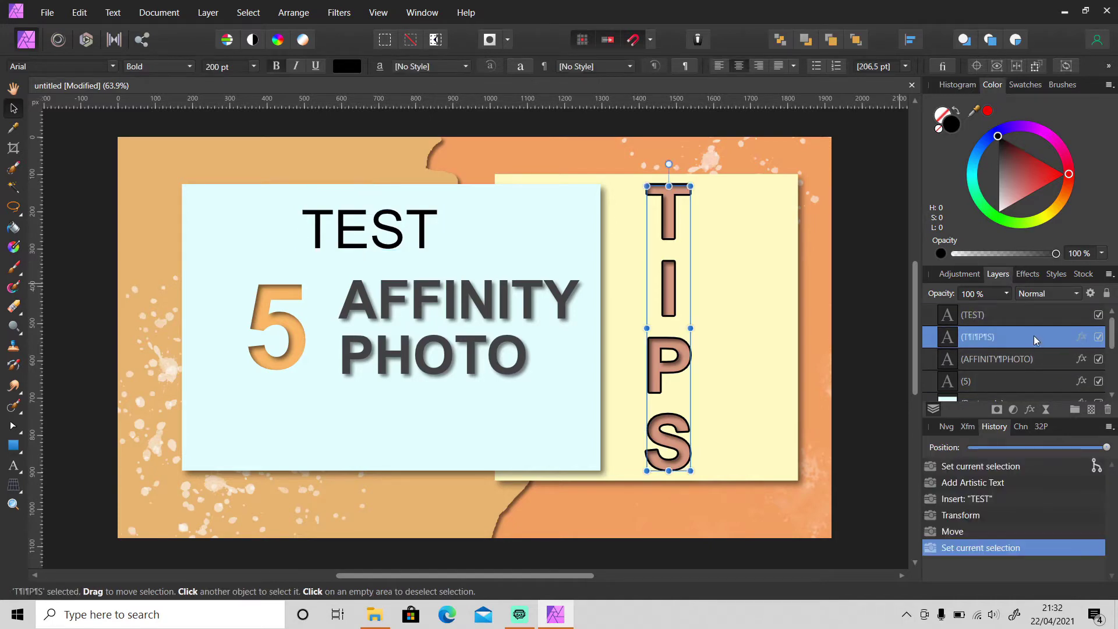
{"action": "key", "text": "ctrl+c"}
{"action": "right_click", "coordinate": [982, 334]}
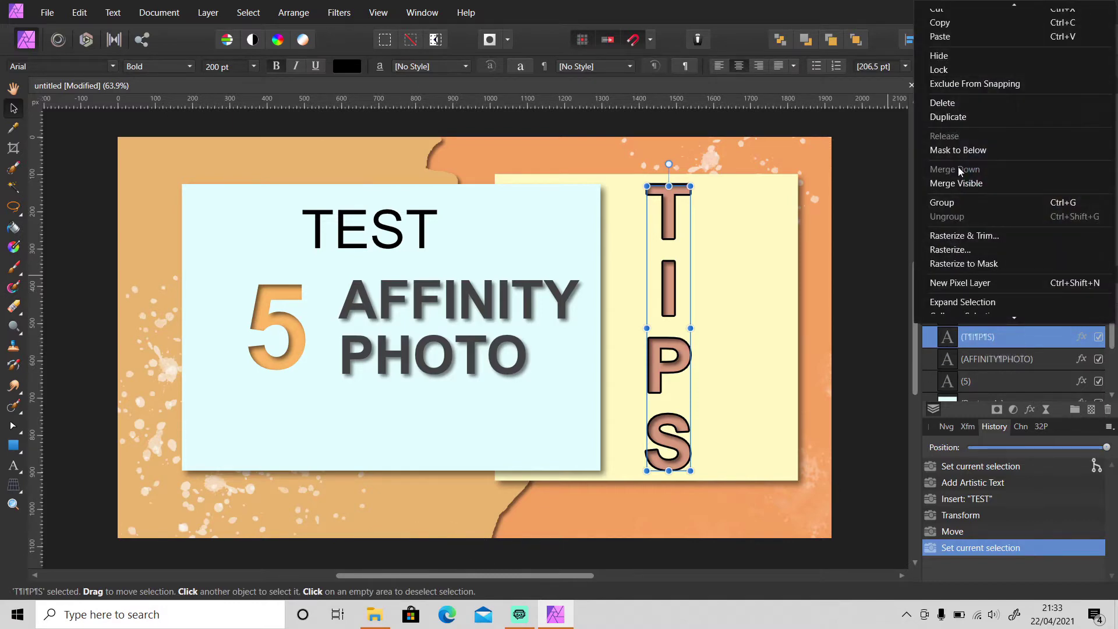
{"action": "left_click", "coordinate": [969, 22]}
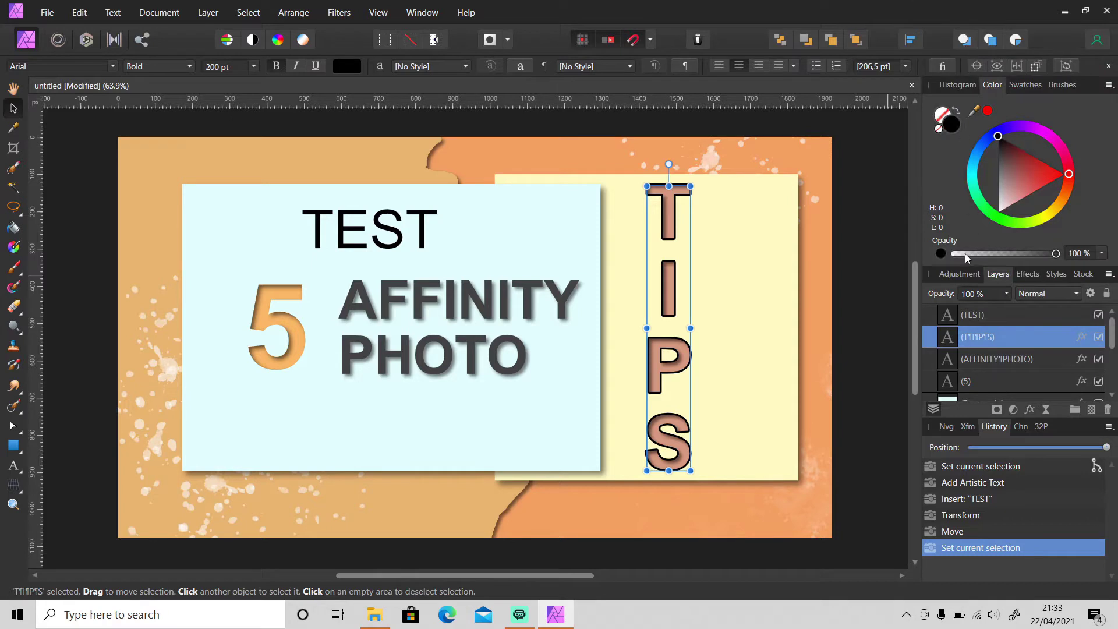
{"action": "left_click", "coordinate": [994, 314]}
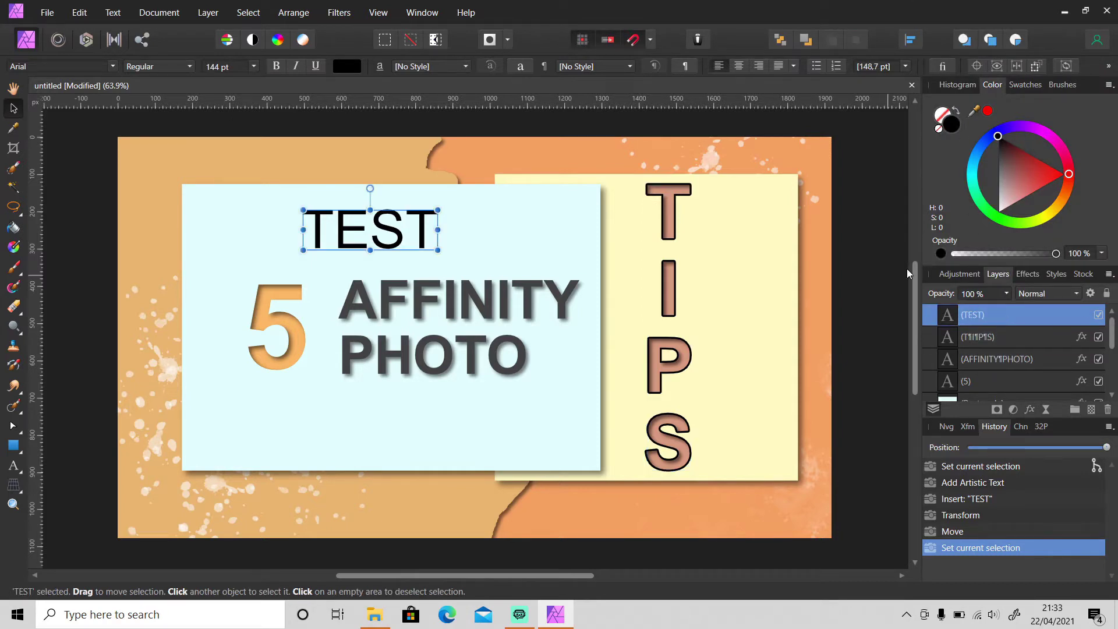
- Paste the TIPS style onto TEST and view its outline, inner shadow and colour overlay effects
{"action": "key", "text": "ctrl+shift+v"}
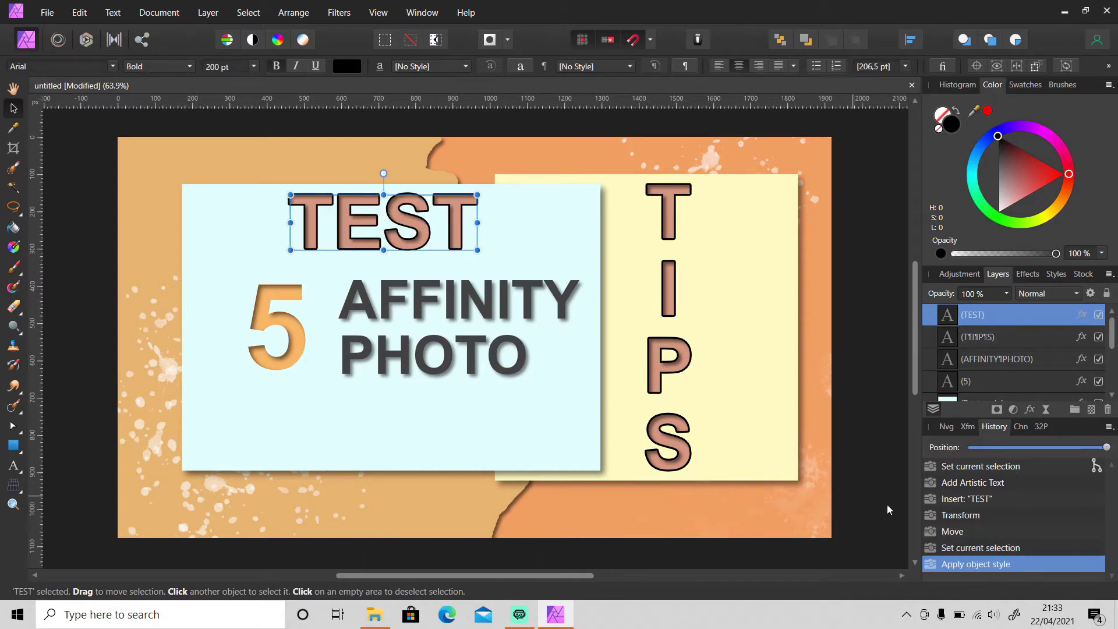
{"action": "left_click", "coordinate": [80, 13]}
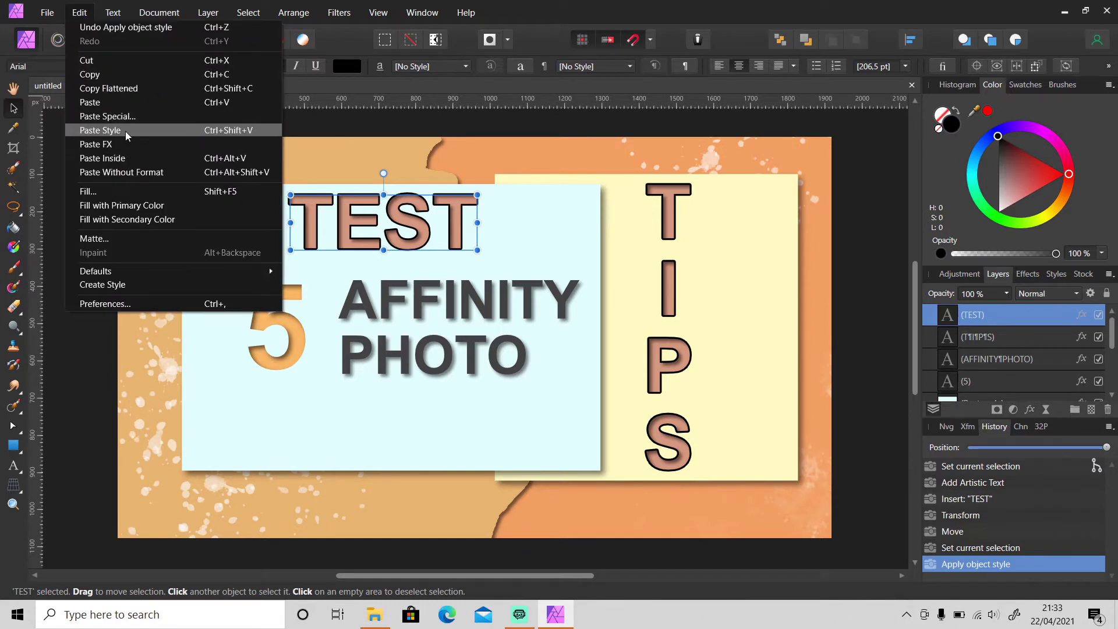
{"action": "left_click", "coordinate": [547, 15]}
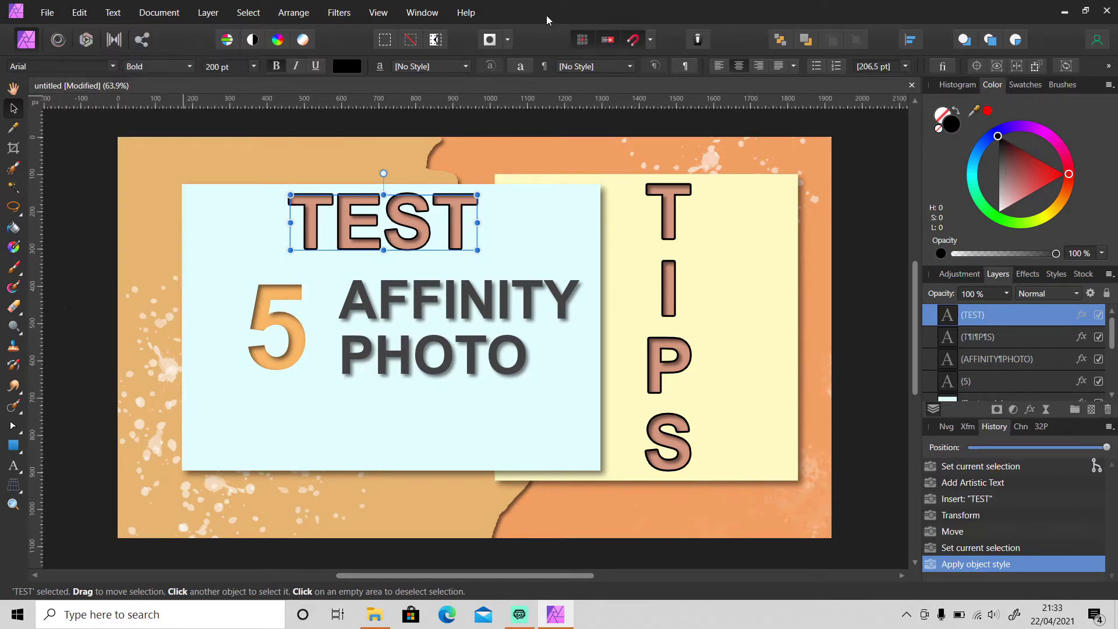
{"action": "left_click", "coordinate": [1081, 318]}
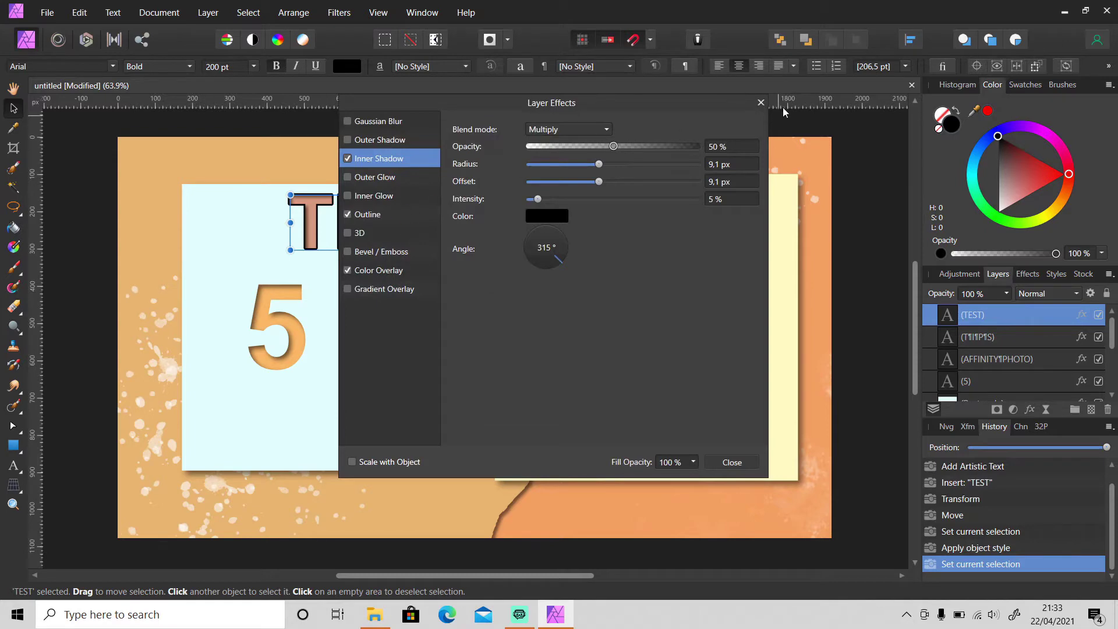
- Close the Layer Effects dialog, leaving TEST styled like TIPS
{"action": "left_click", "coordinate": [761, 102]}
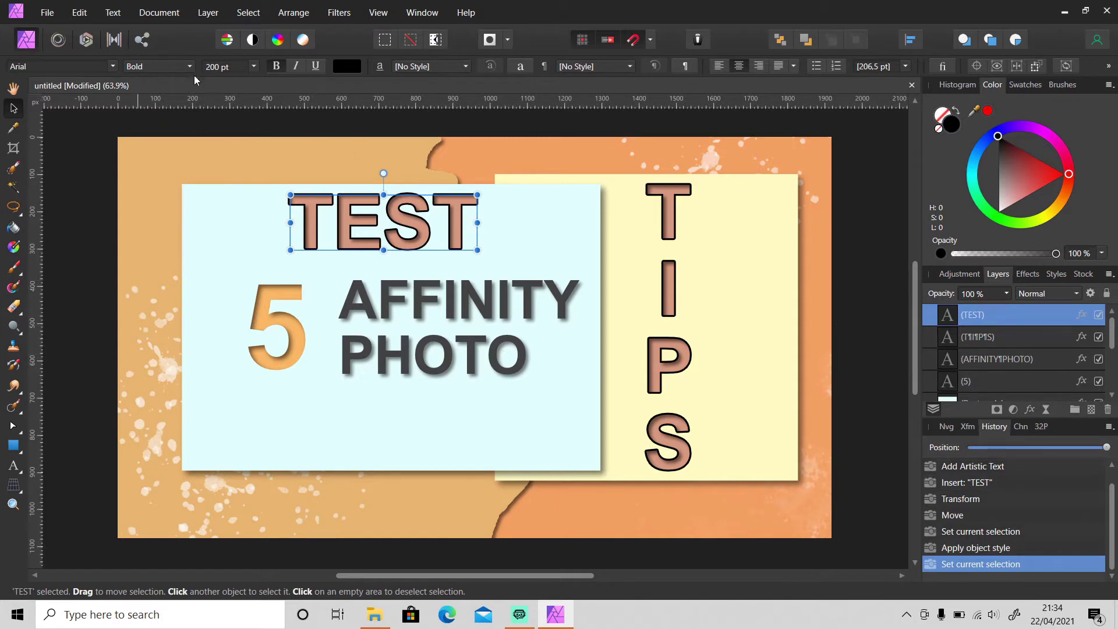
{"action": "left_click", "coordinate": [210, 12]}
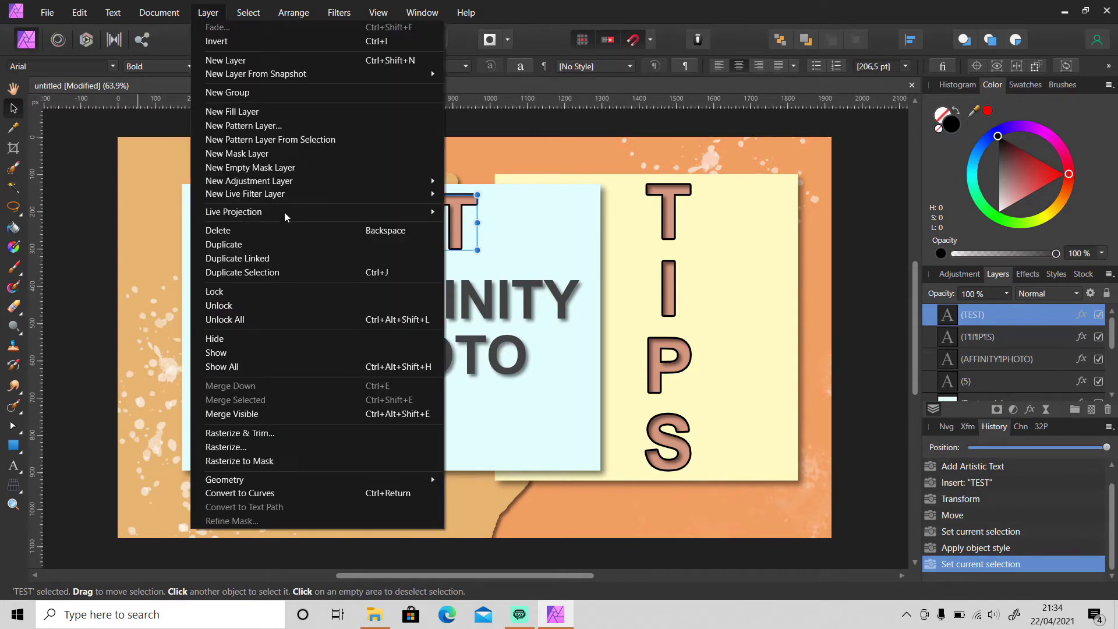
{"action": "mouse_move", "coordinate": [295, 198]}
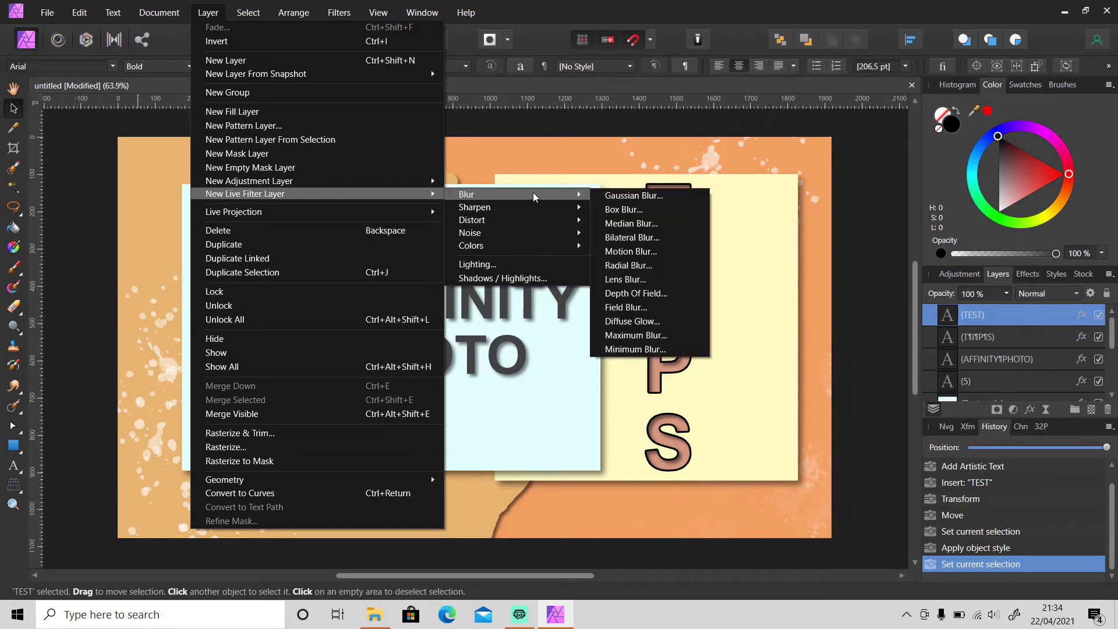
{"action": "left_click", "coordinate": [617, 201]}
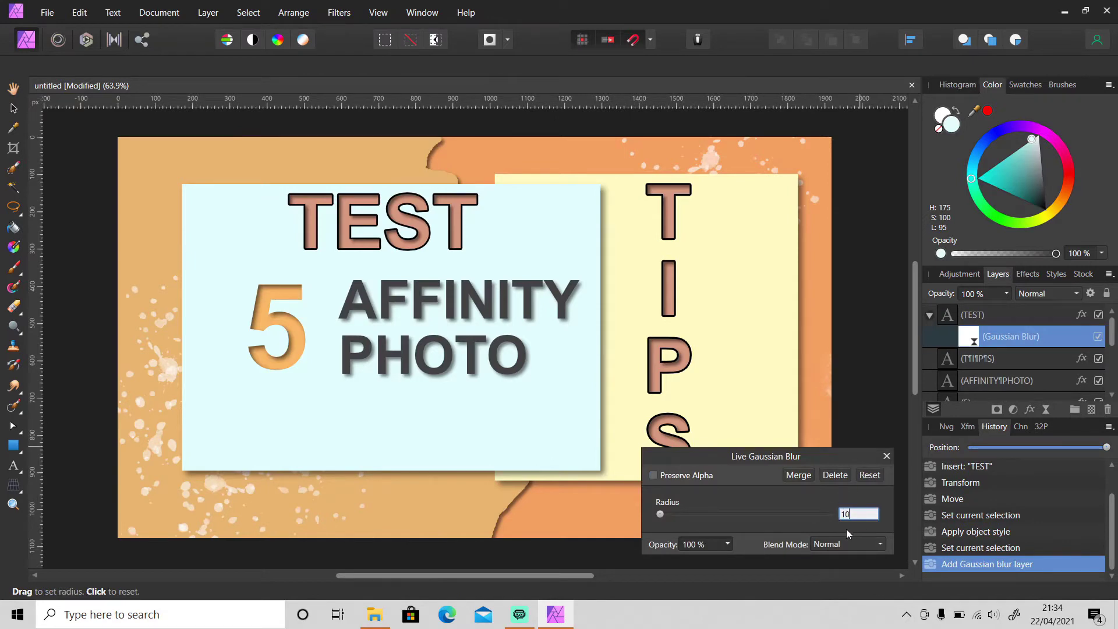
{"action": "key", "text": "Return"}
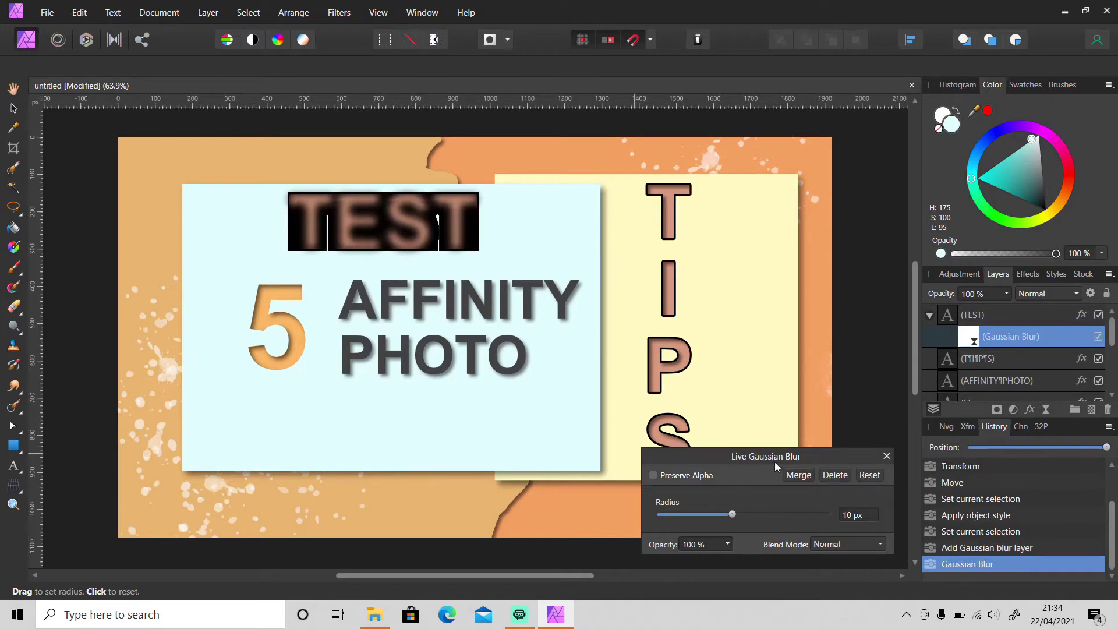
{"action": "left_click", "coordinate": [887, 456]}
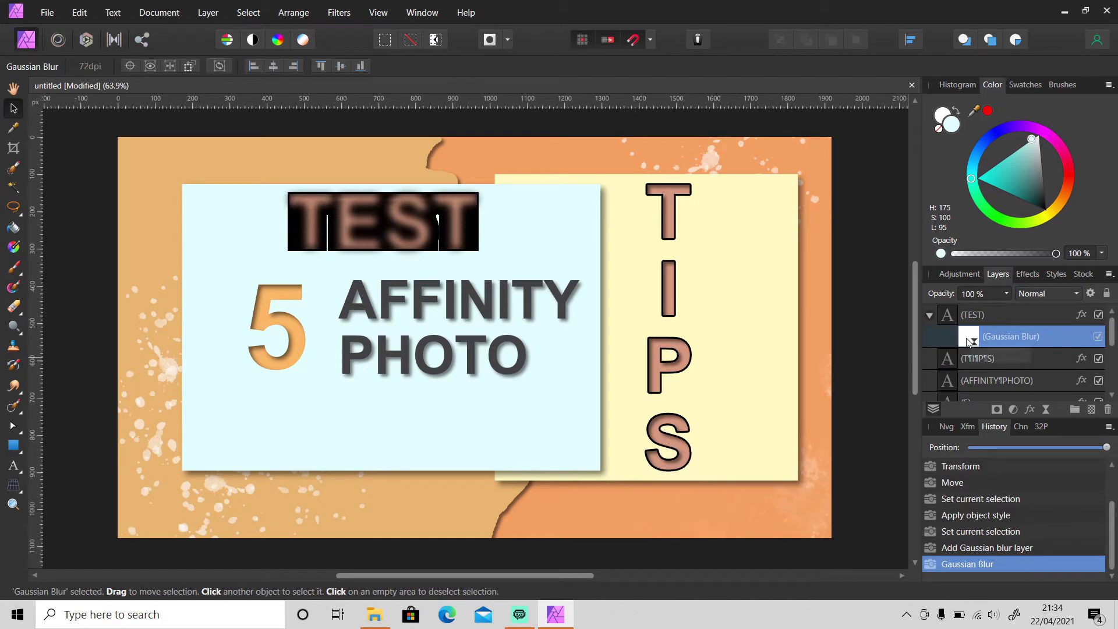
{"action": "left_click_drag", "start_coordinate": [970, 342], "coordinate": [970, 344]}
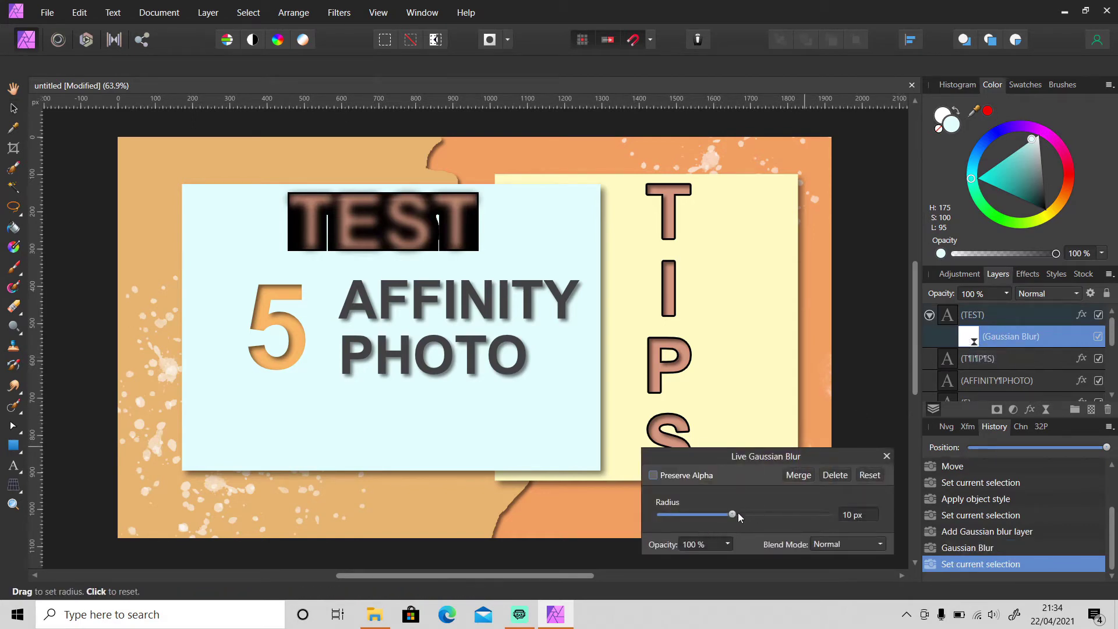
{"action": "mouse_move", "coordinate": [732, 515]}
{"action": "left_mouse_down"}
{"action": "mouse_move", "coordinate": [688, 507]}
{"action": "mouse_move", "coordinate": [730, 512]}
{"action": "left_mouse_up"}
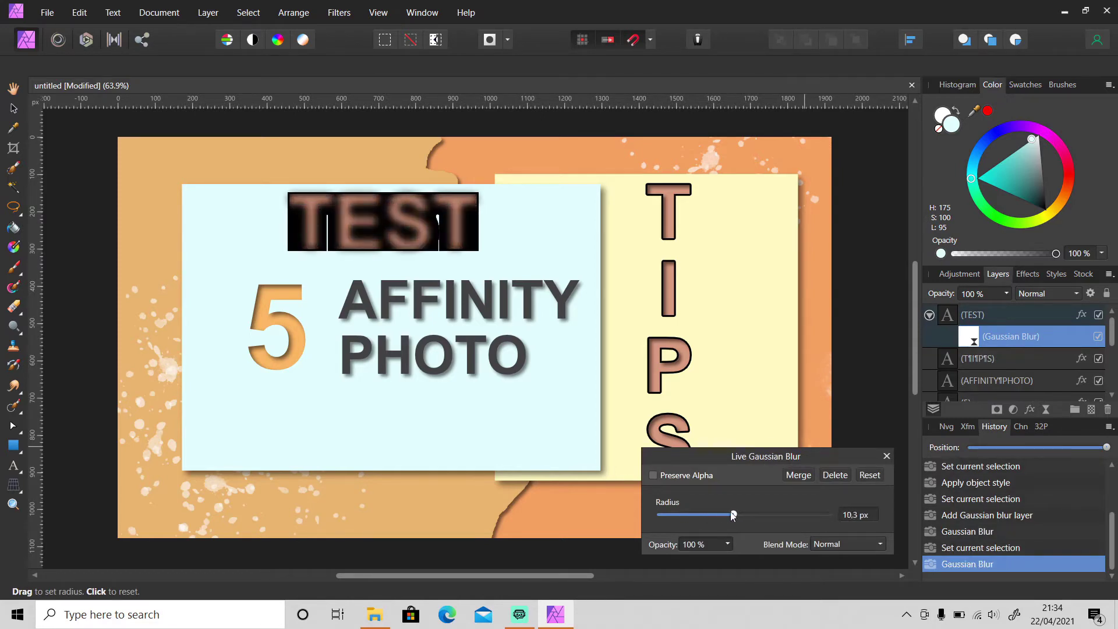
{"action": "left_click", "coordinate": [887, 456]}
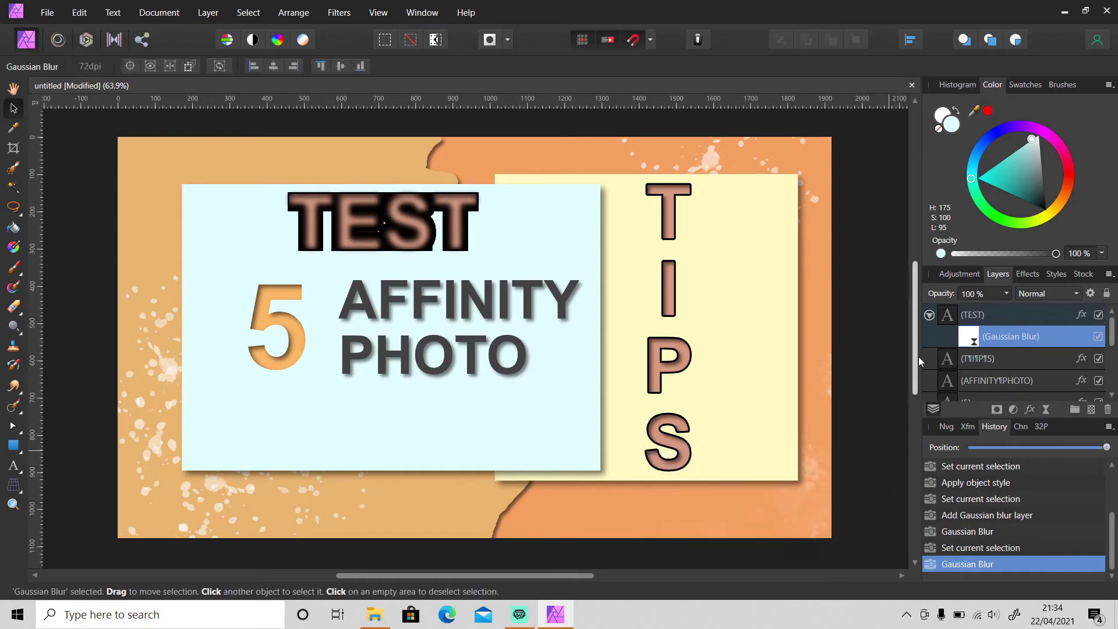
{"action": "double_click", "coordinate": [966, 337]}
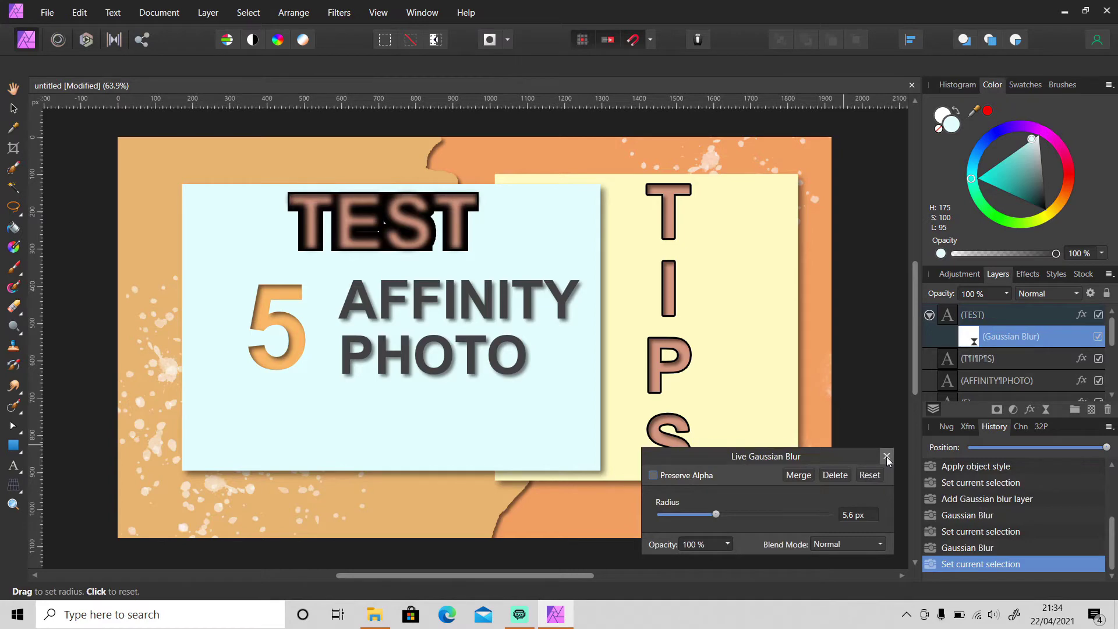
{"action": "left_click", "coordinate": [887, 456]}
{"action": "double_click", "coordinate": [1022, 338]}
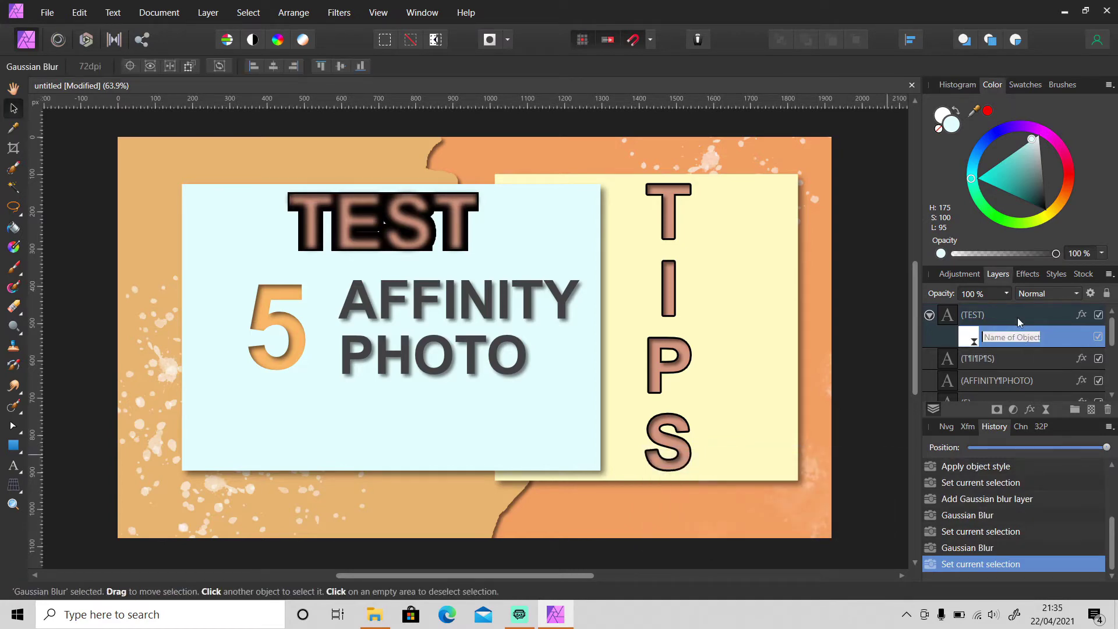
{"action": "left_click", "coordinate": [1050, 331]}
{"action": "key", "text": "Delete"}
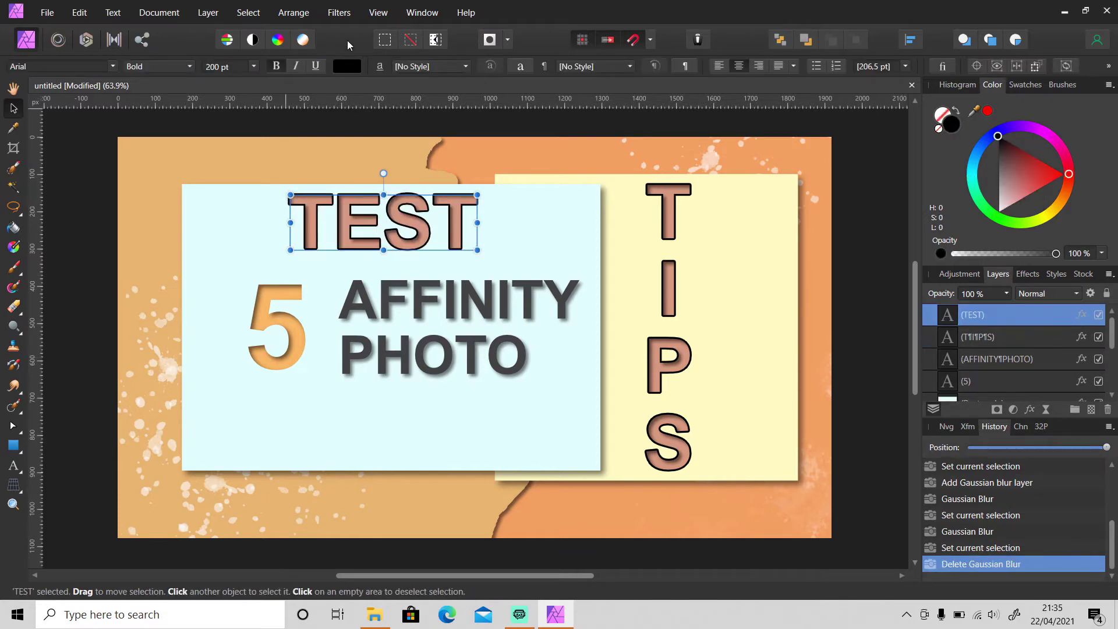
- Apply an 8 px Gaussian Blur to TEST, then undo it back to editable text
{"action": "left_click", "coordinate": [345, 19]}
{"action": "mouse_move", "coordinate": [379, 27]}
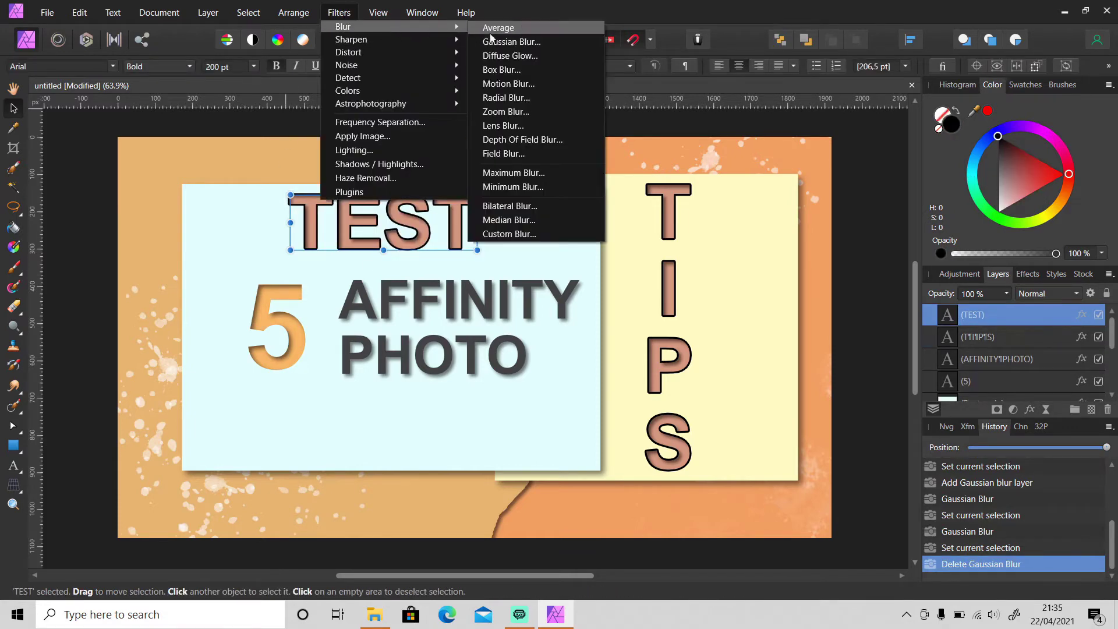
{"action": "left_click", "coordinate": [508, 42]}
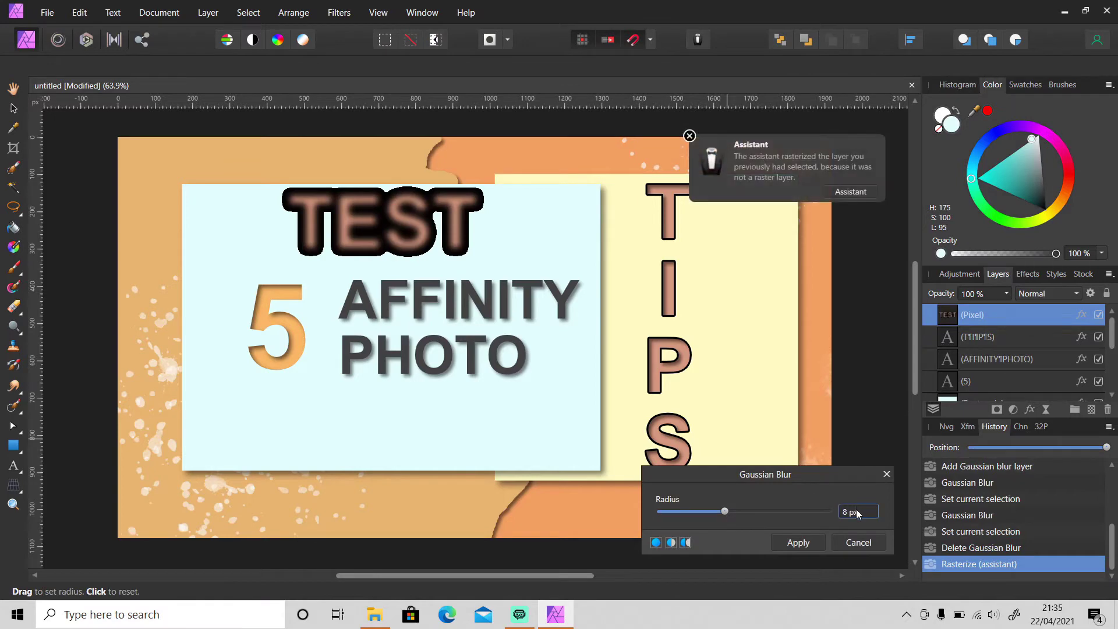
{"action": "left_click", "coordinate": [807, 545]}
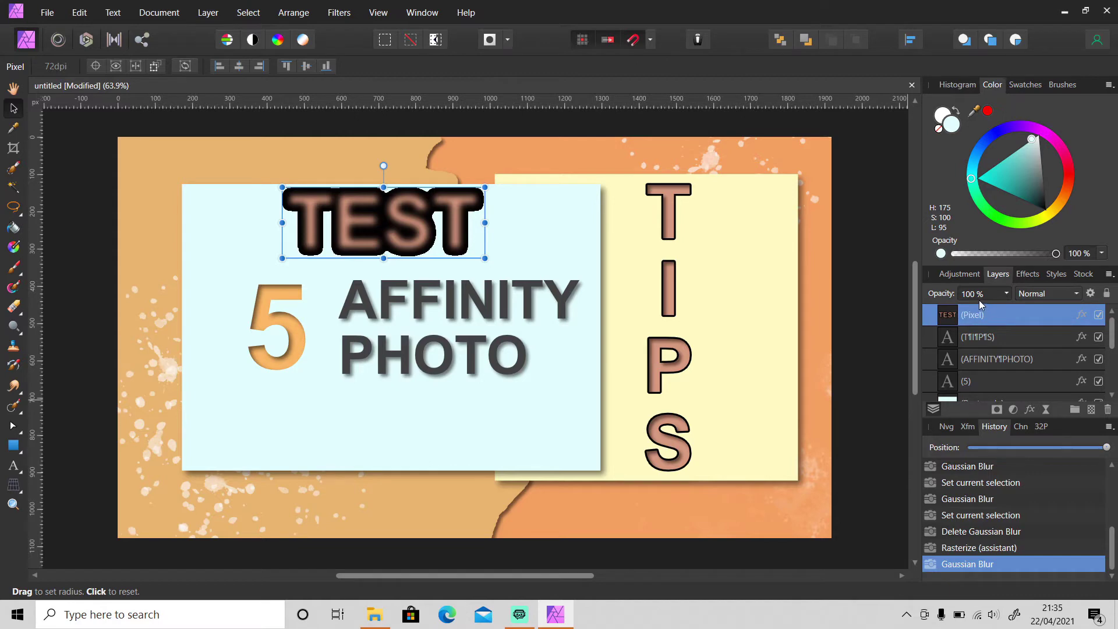
{"action": "key", "text": "ctrl+z"}
{"action": "left_click", "coordinate": [981, 532]}
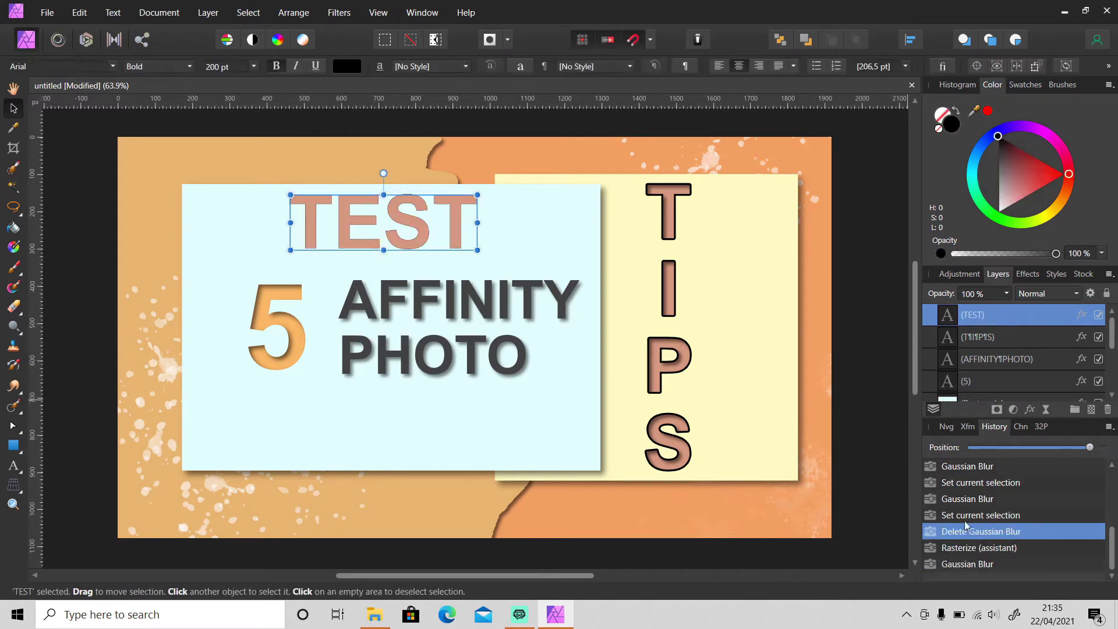
- Paste the TIPS style onto TEST with Ctrl+Shift+V and open its layer effects
{"action": "left_click", "coordinate": [961, 343]}
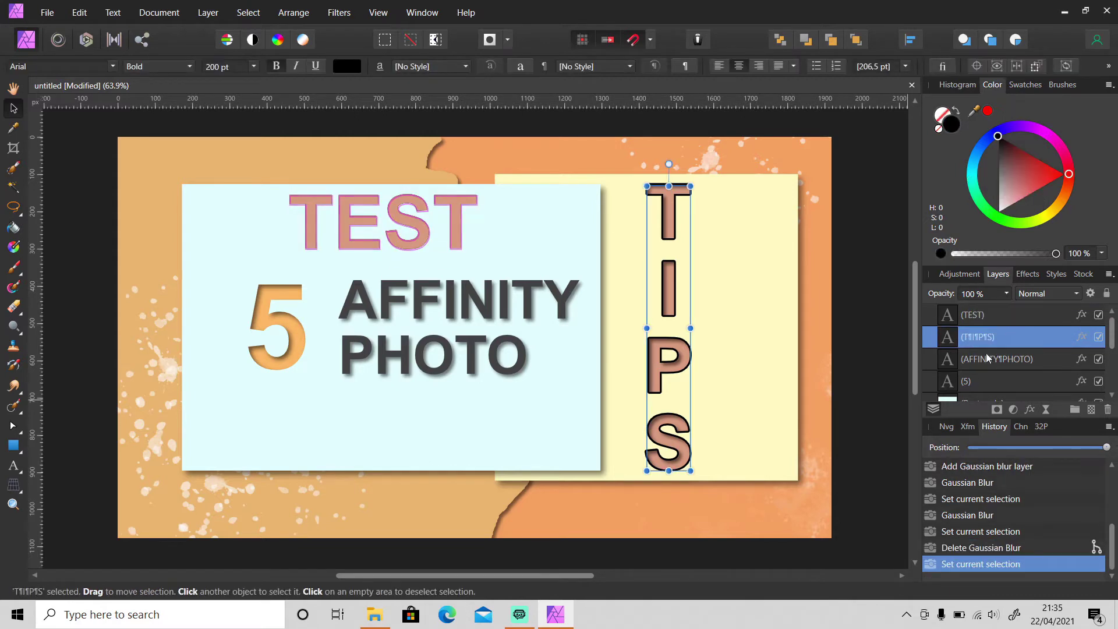
{"action": "left_click", "coordinate": [1001, 312]}
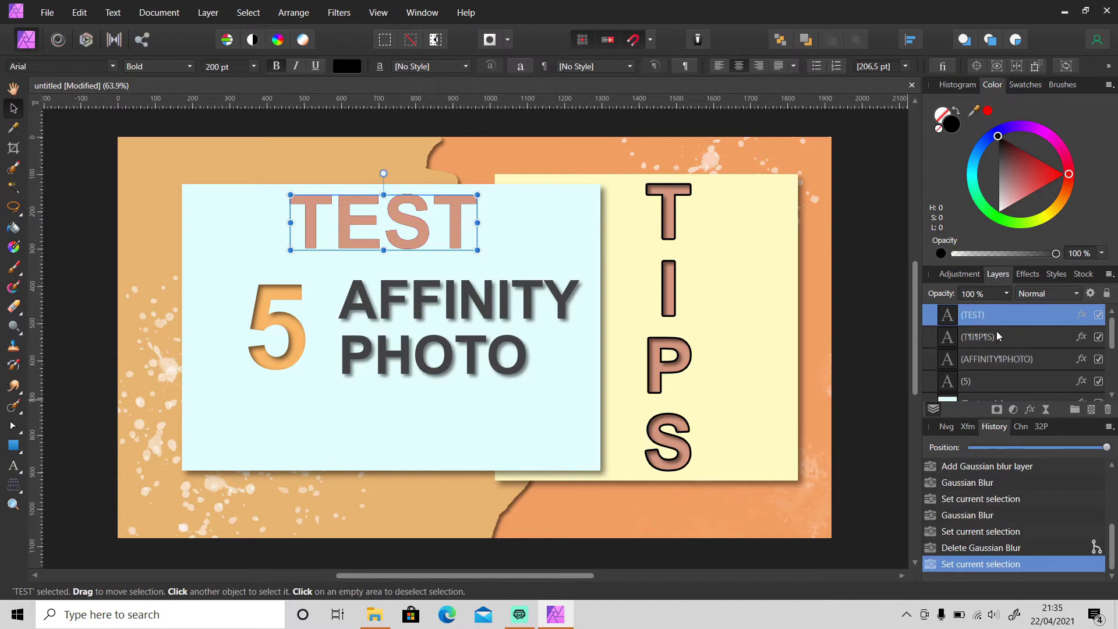
{"action": "key", "text": "ctrl+shift+v"}
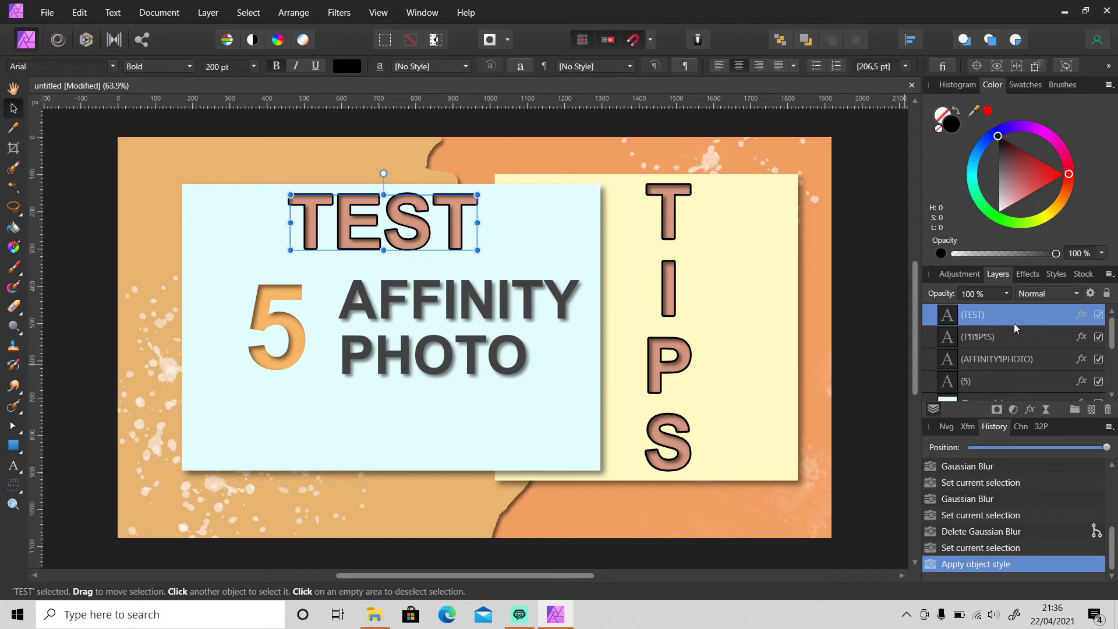
{"action": "left_click", "coordinate": [1029, 409]}
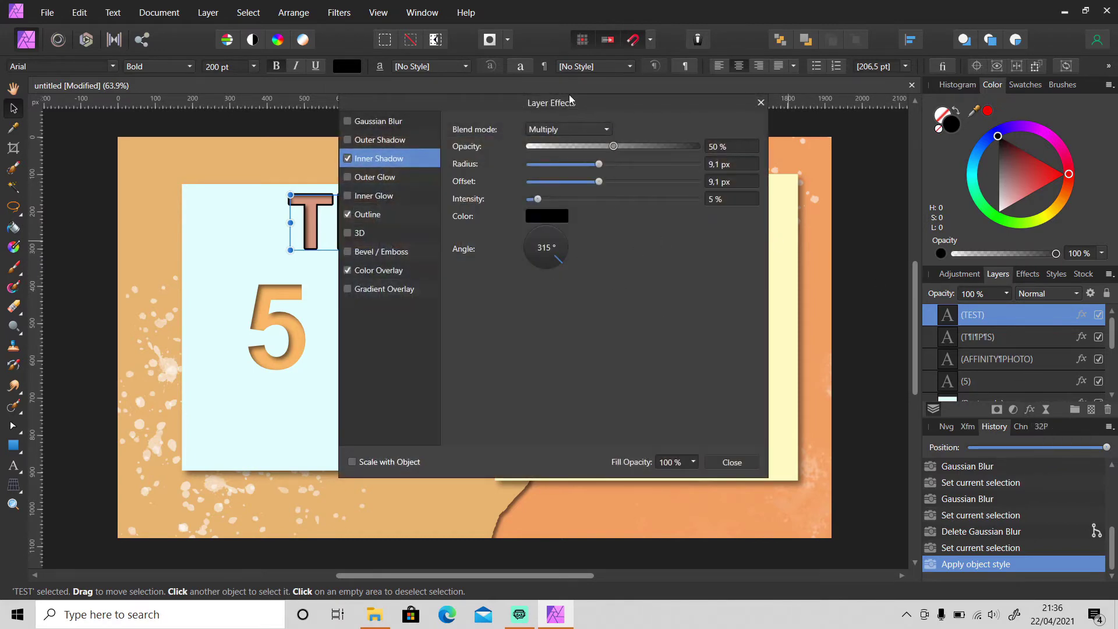
- Move the effects dialog aside and try TEST's fill opacity at 0%, then back to 100%
{"action": "left_click_drag", "start_coordinate": [565, 107], "coordinate": [861, 99]}
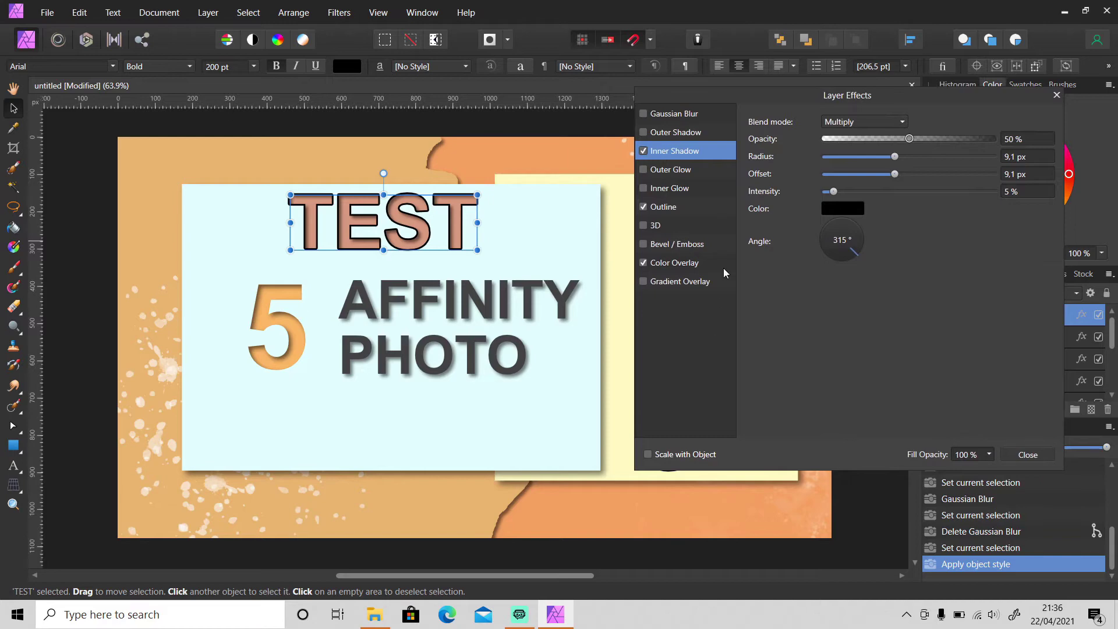
{"action": "left_click_drag", "start_coordinate": [850, 98], "coordinate": [744, 107]}
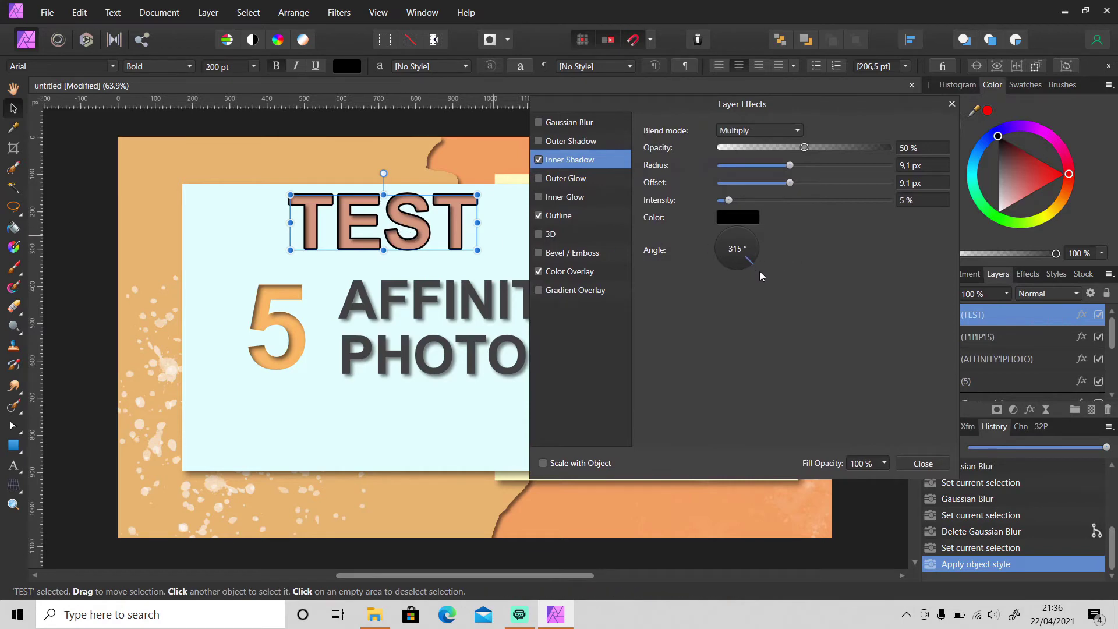
{"action": "left_click", "coordinate": [885, 463]}
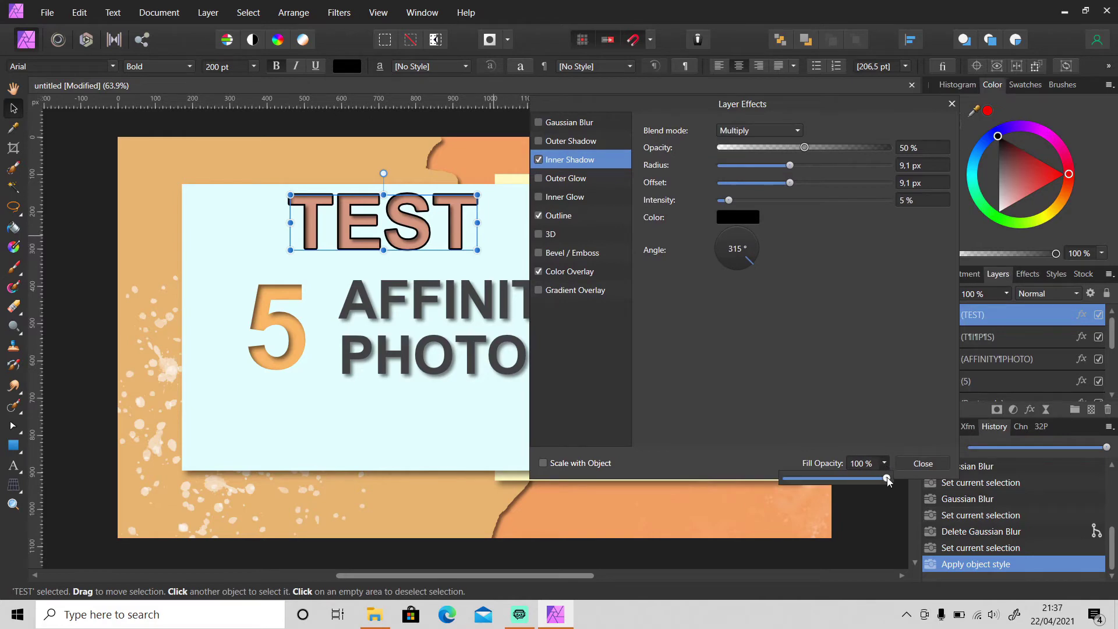
{"action": "left_click_drag", "start_coordinate": [888, 481], "coordinate": [768, 479]}
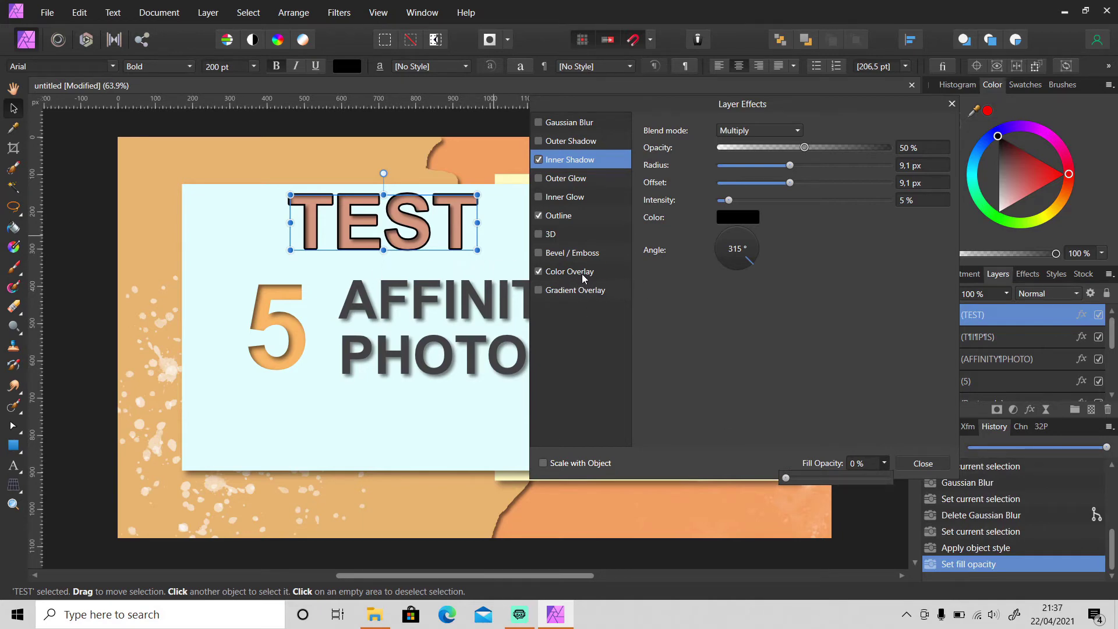
{"action": "left_click", "coordinate": [884, 463]}
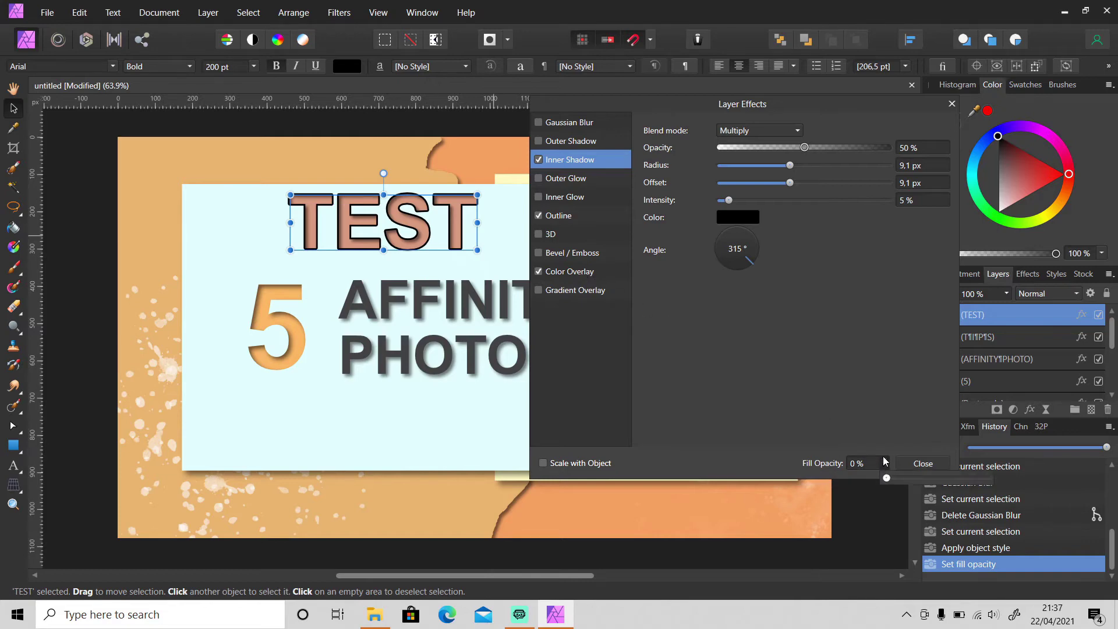
{"action": "left_click_drag", "start_coordinate": [886, 478], "coordinate": [988, 477]}
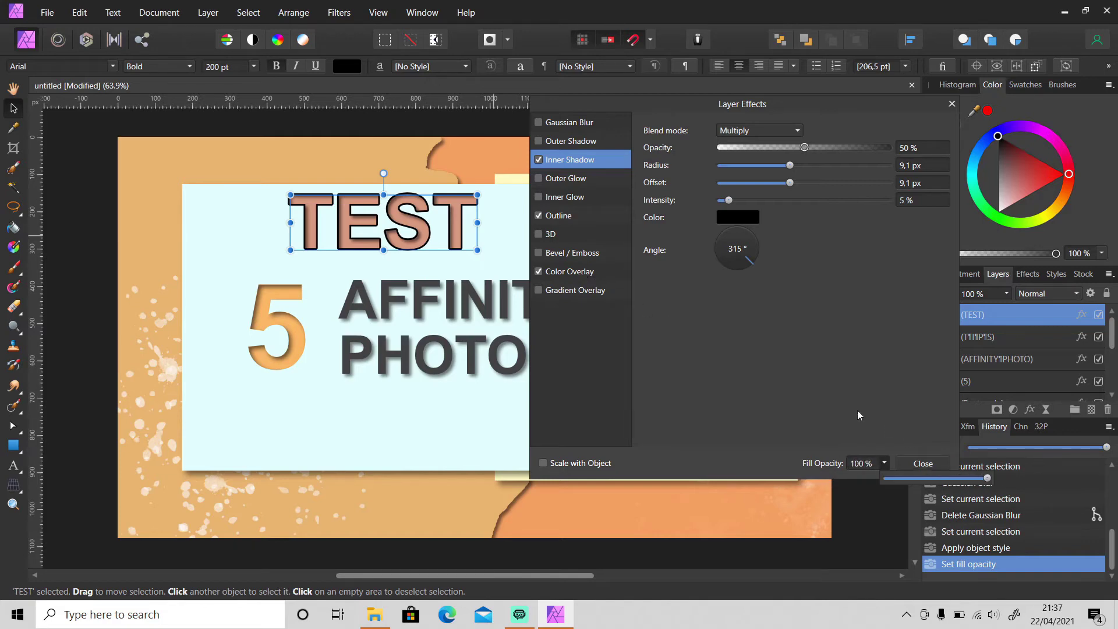
- Turn off Color Overlay, set fill opacity to 0%, re-enable the overlay and close
{"action": "left_click", "coordinate": [539, 271]}
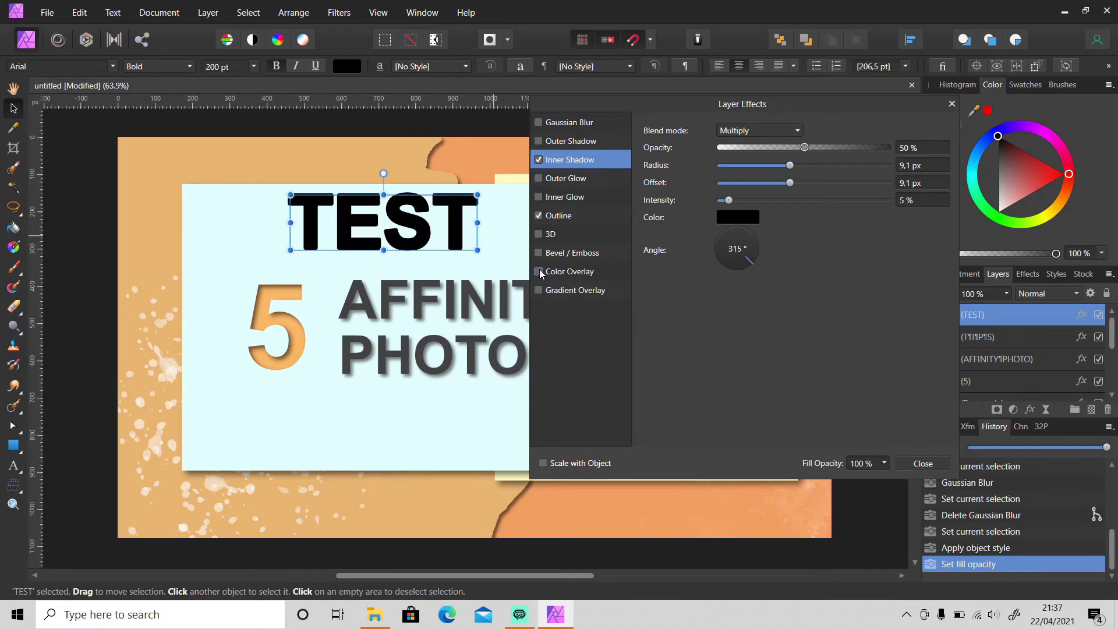
{"action": "left_click", "coordinate": [885, 464]}
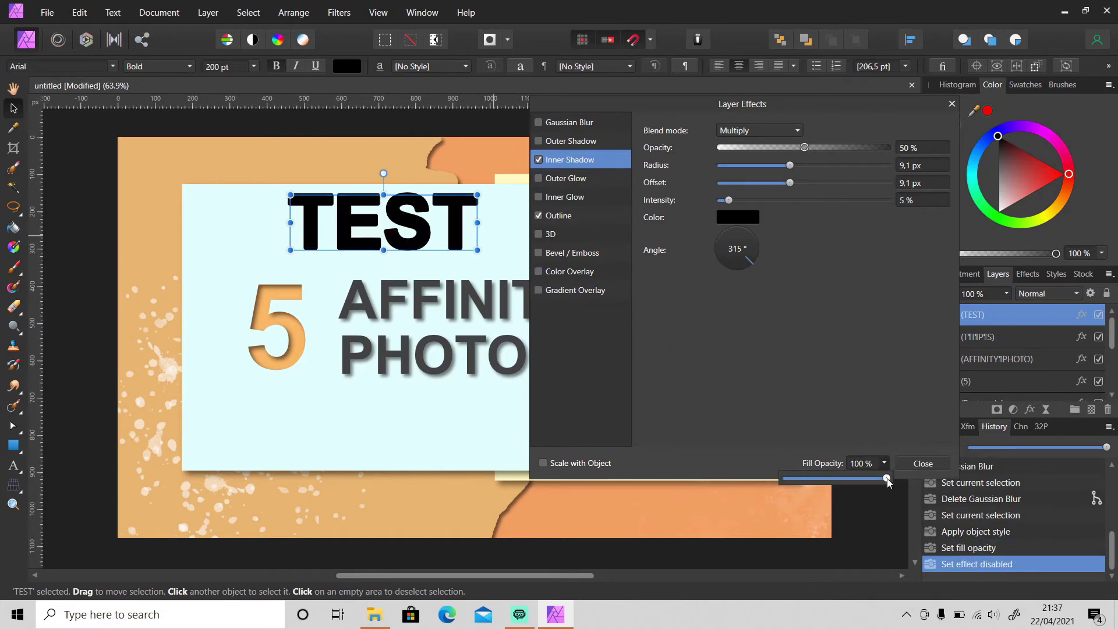
{"action": "left_click_drag", "start_coordinate": [888, 483], "coordinate": [736, 420]}
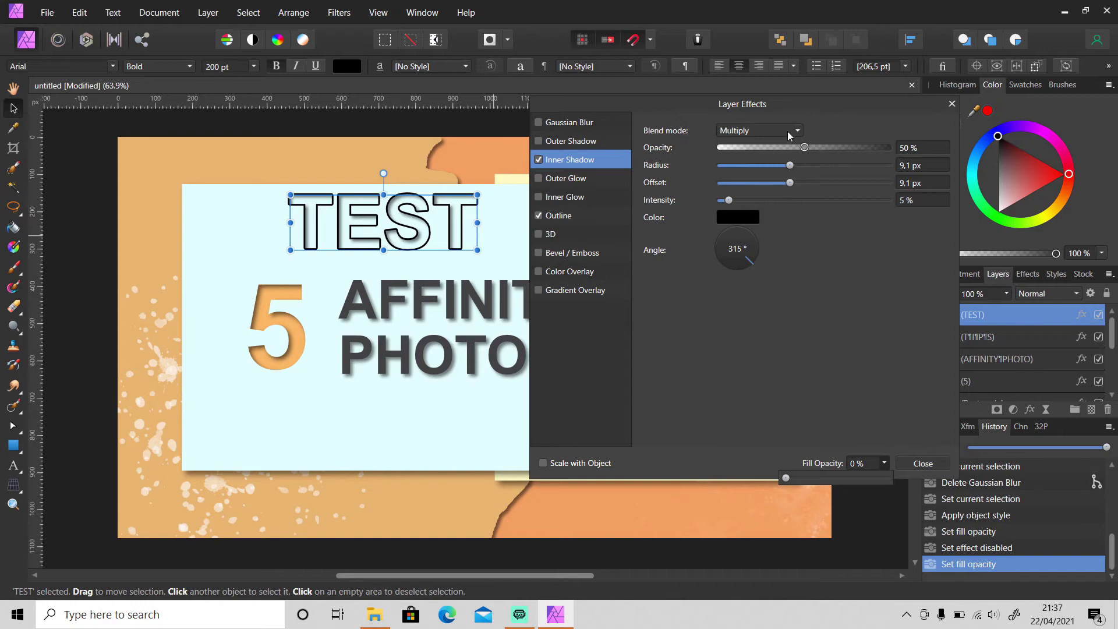
{"action": "left_click", "coordinate": [540, 271]}
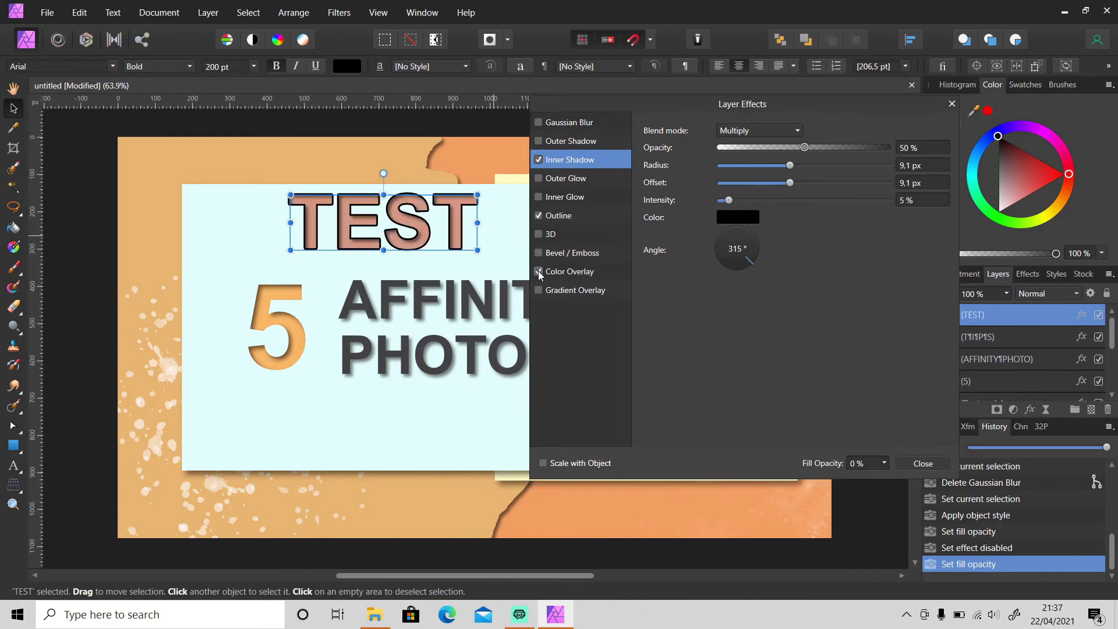
{"action": "left_click", "coordinate": [952, 105]}
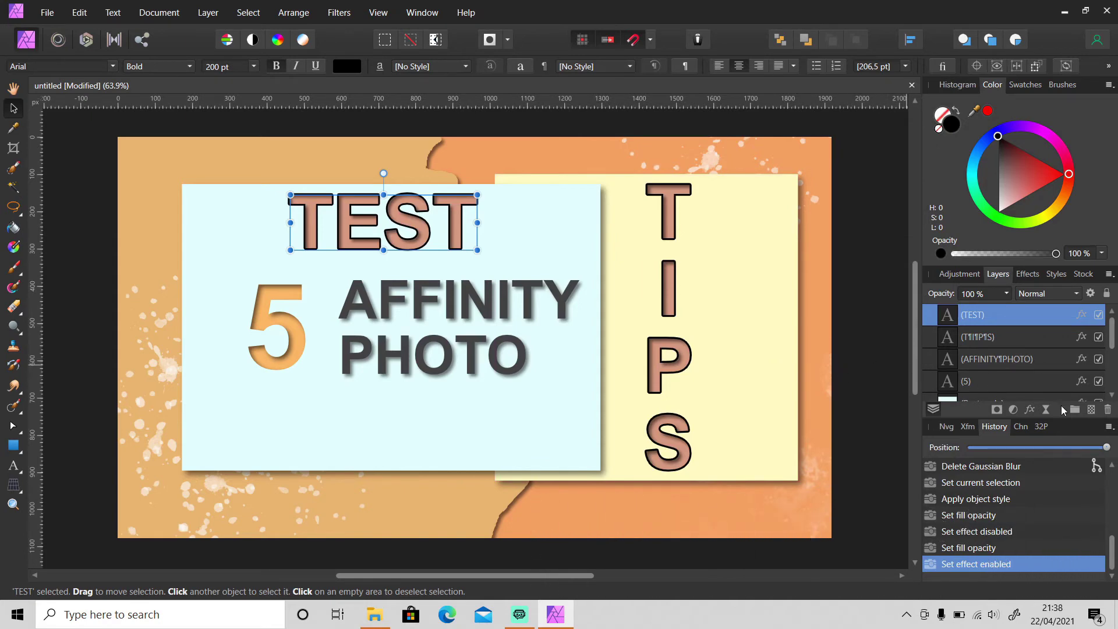
- Fill a new pixel layer with solid gold using the Gradient Tool, then hide it
{"action": "left_click", "coordinate": [1092, 410]}
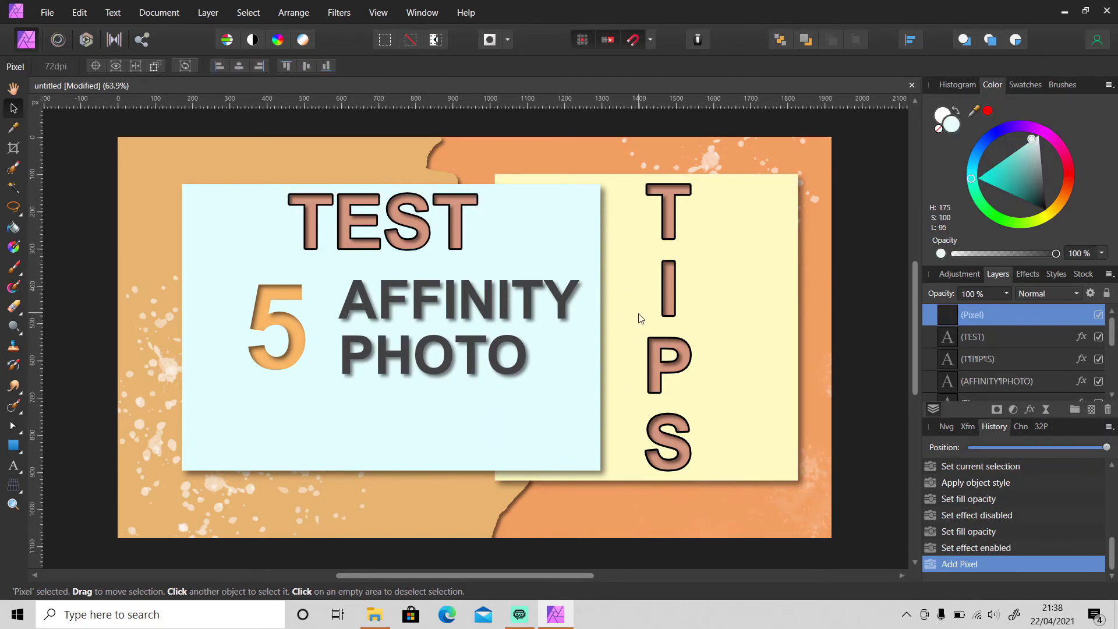
{"action": "key", "text": "g"}
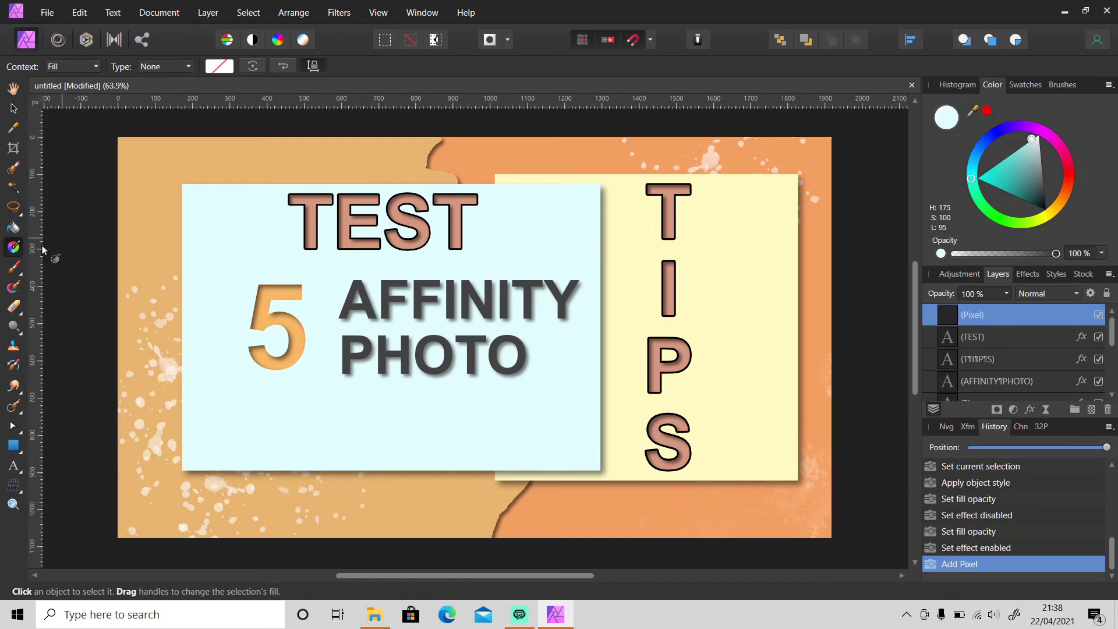
{"action": "left_click", "coordinate": [14, 230]}
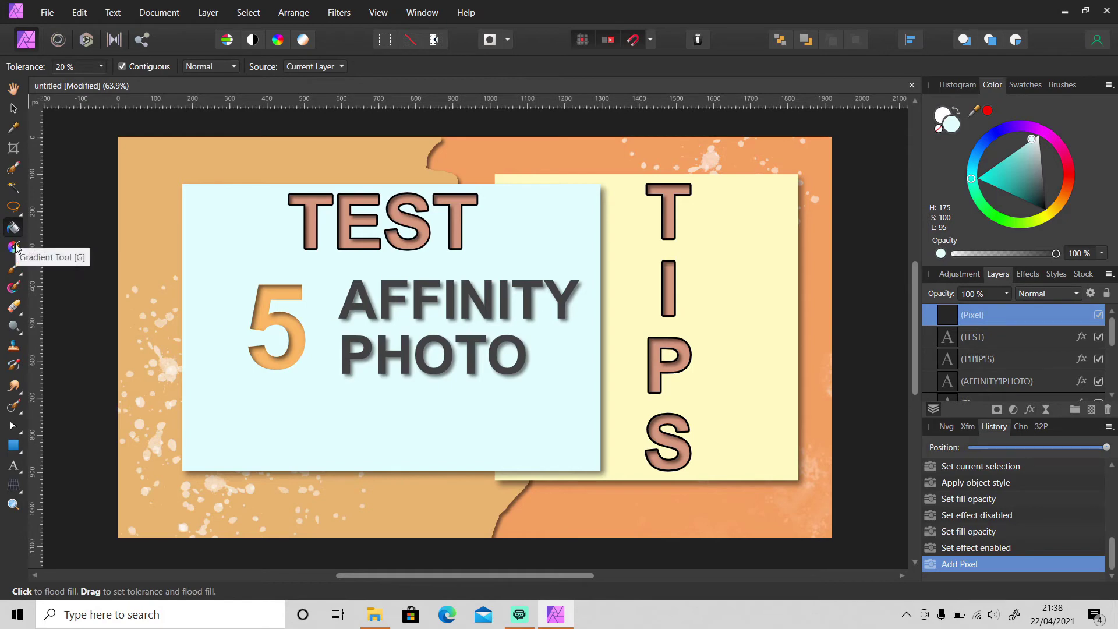
{"action": "left_click", "coordinate": [14, 247]}
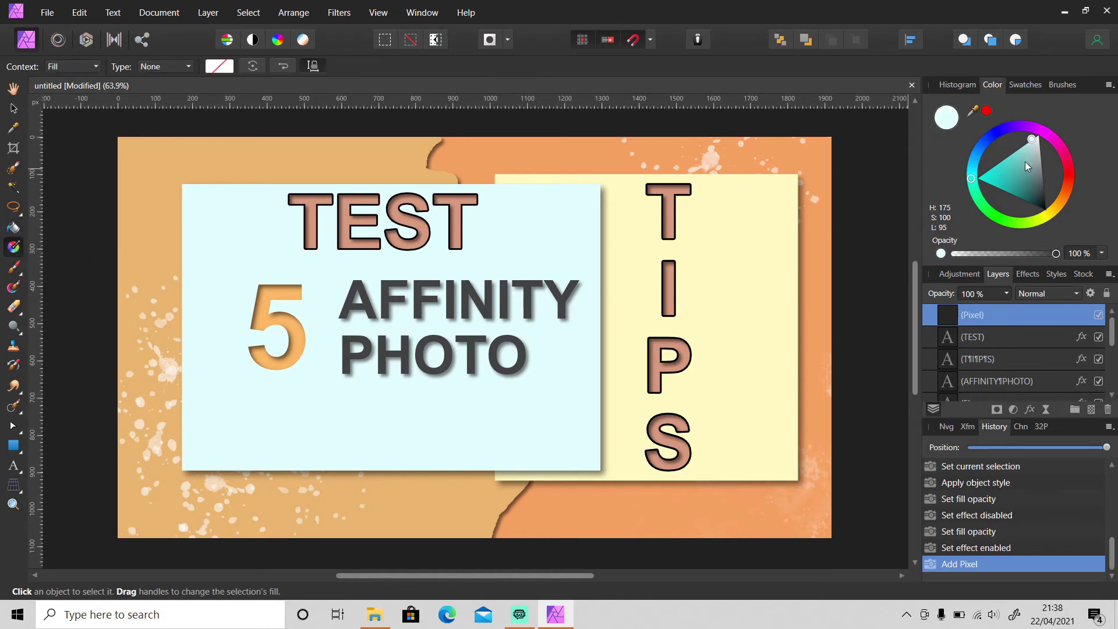
{"action": "mouse_move", "coordinate": [1028, 155]}
{"action": "left_mouse_down"}
{"action": "mouse_move", "coordinate": [983, 187]}
{"action": "mouse_move", "coordinate": [972, 182]}
{"action": "mouse_move", "coordinate": [981, 153]}
{"action": "mouse_move", "coordinate": [1034, 133]}
{"action": "mouse_move", "coordinate": [1071, 174]}
{"action": "mouse_move", "coordinate": [1055, 210]}
{"action": "left_mouse_up"}
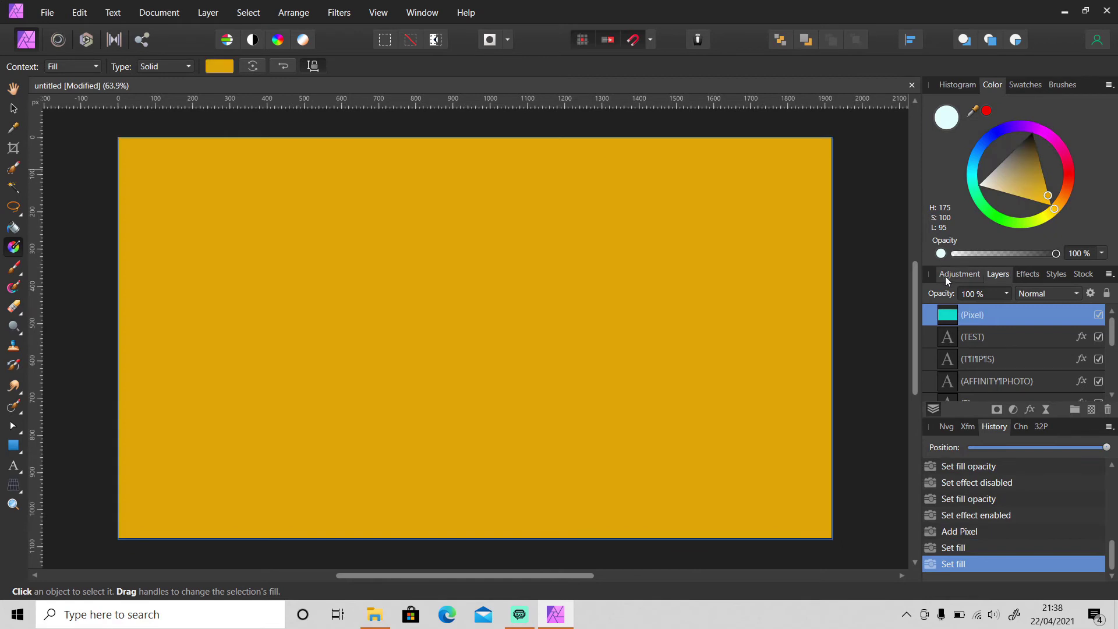
{"action": "left_click", "coordinate": [1098, 315]}
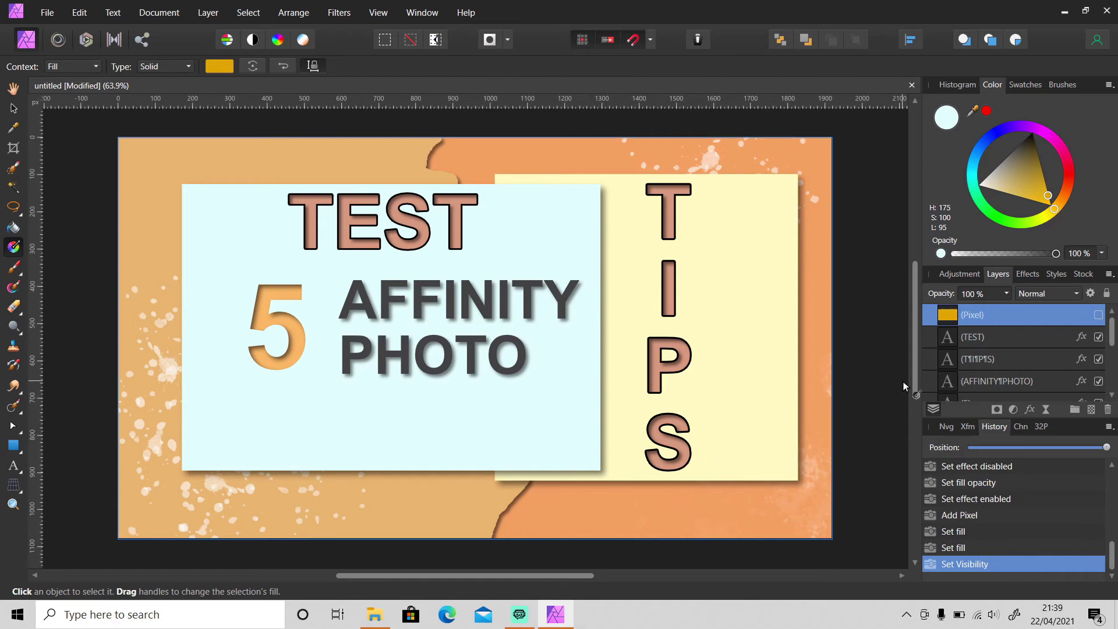
{"action": "left_click", "coordinate": [79, 12]}
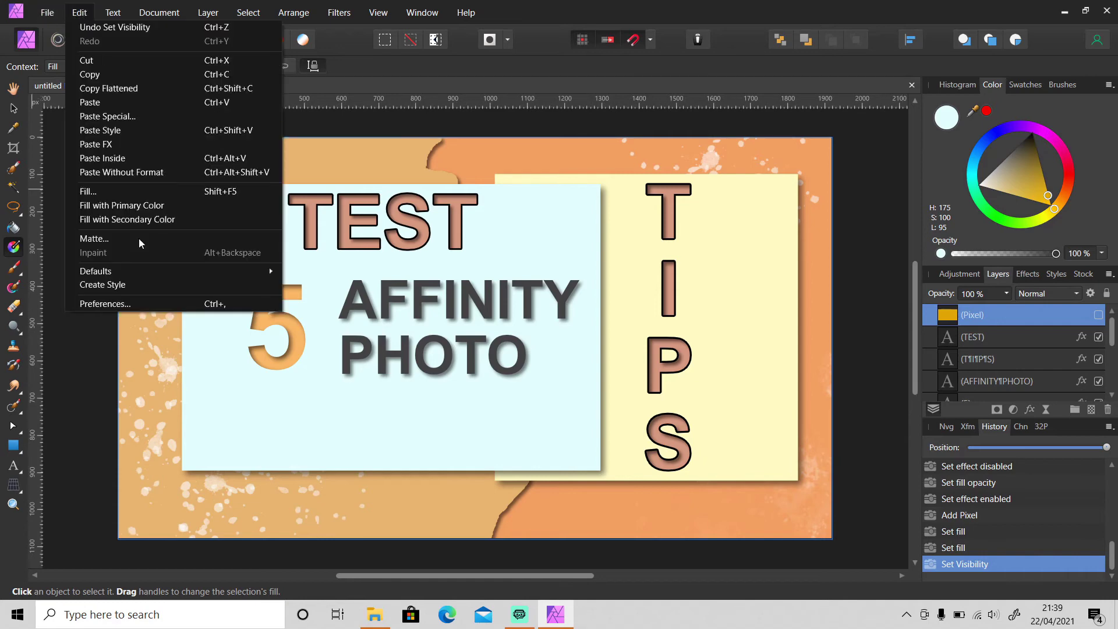
{"action": "left_click", "coordinate": [149, 304]}
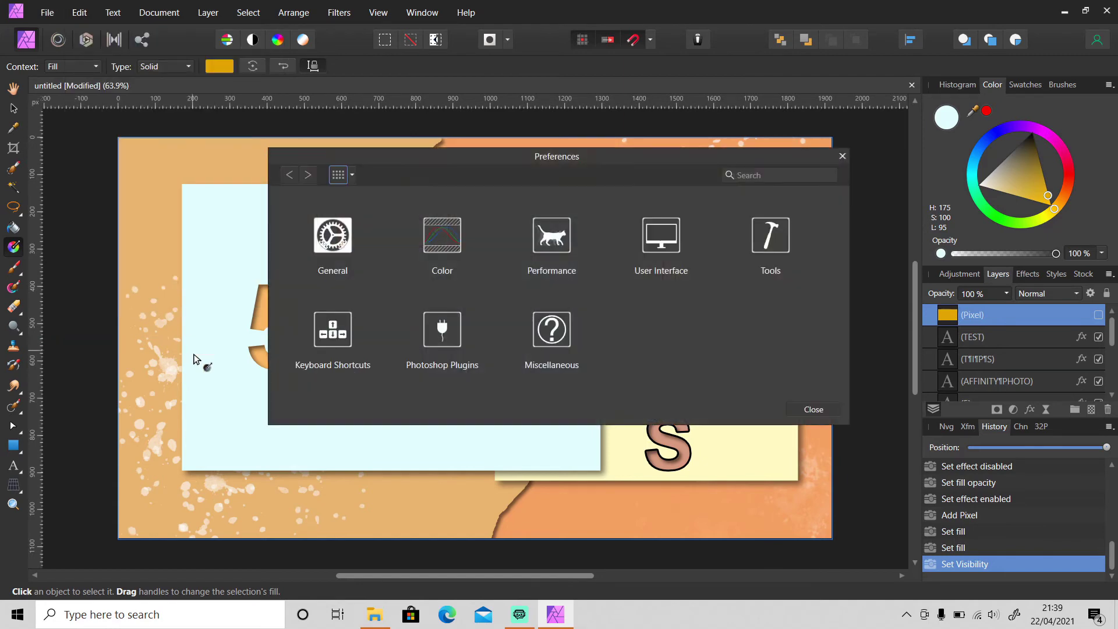
{"action": "left_click", "coordinate": [557, 240]}
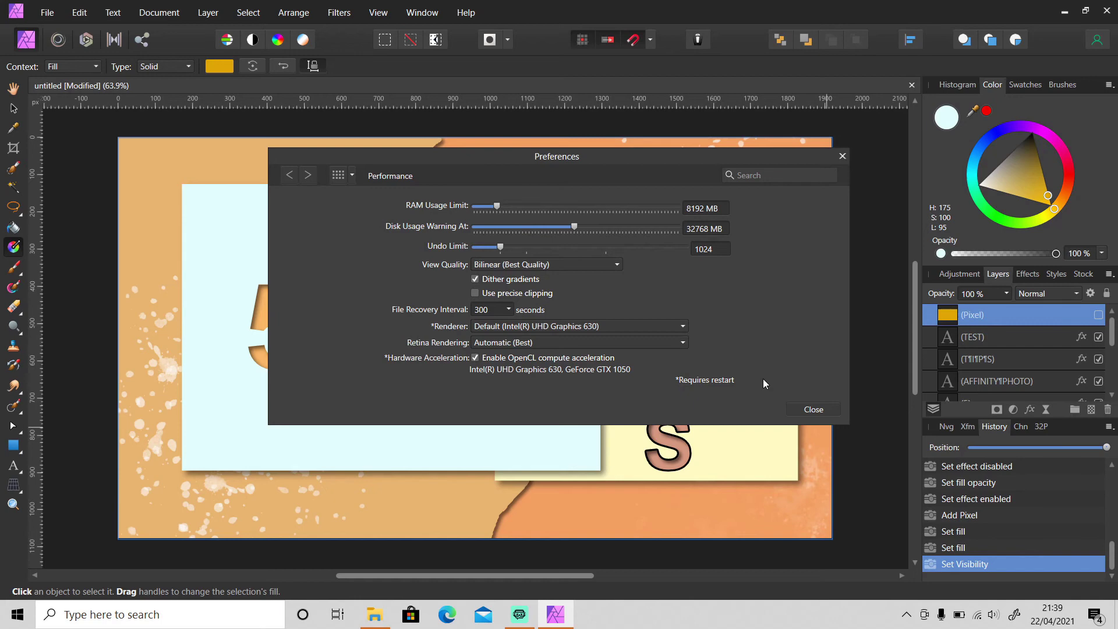
{"action": "left_click", "coordinate": [475, 358]}
{"action": "left_click", "coordinate": [476, 358]}
{"action": "left_click", "coordinate": [835, 410]}
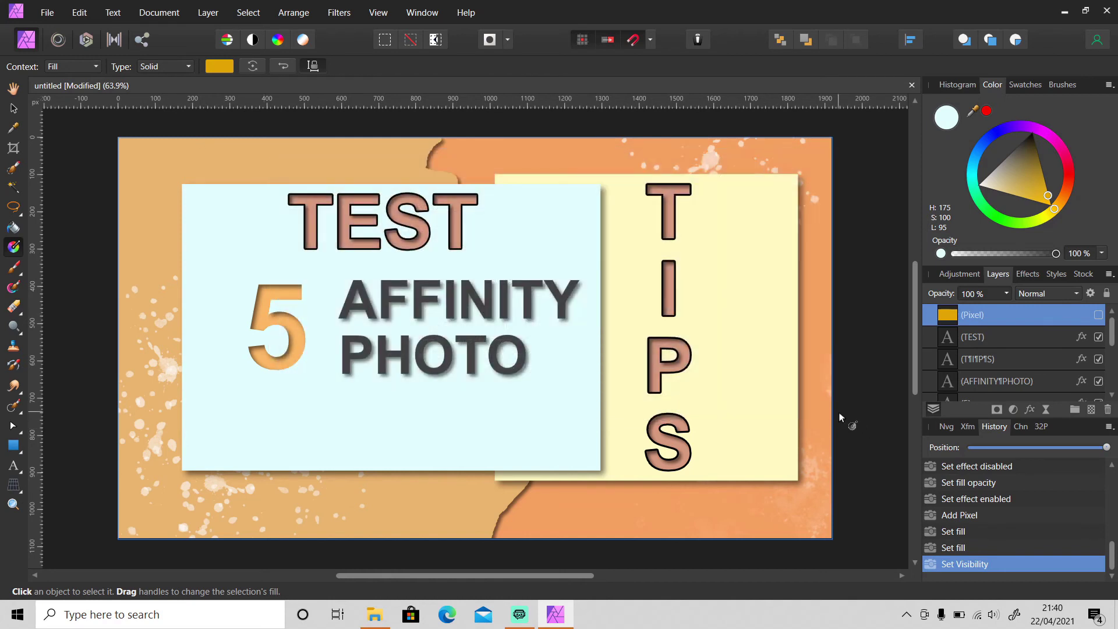
{"action": "key", "text": "v"}
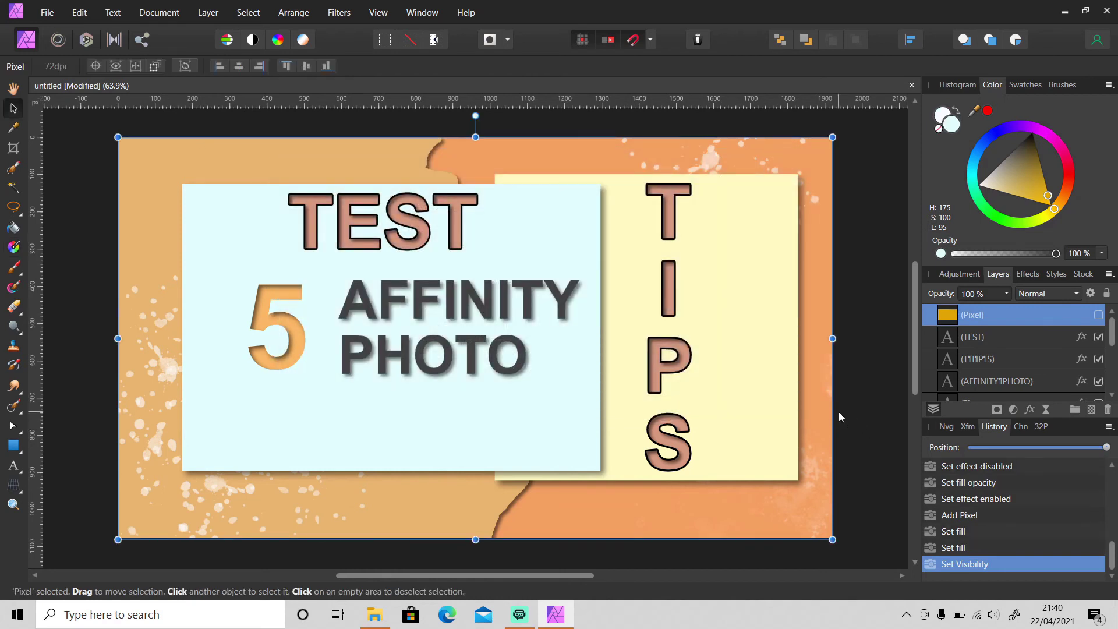
{"action": "left_click", "coordinate": [867, 377]}
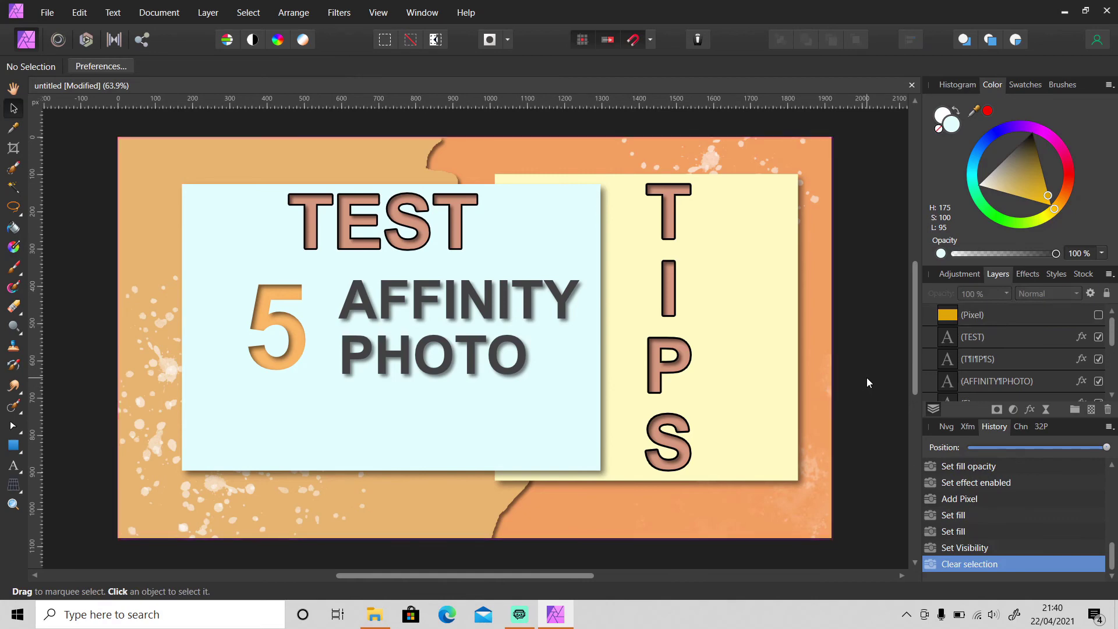